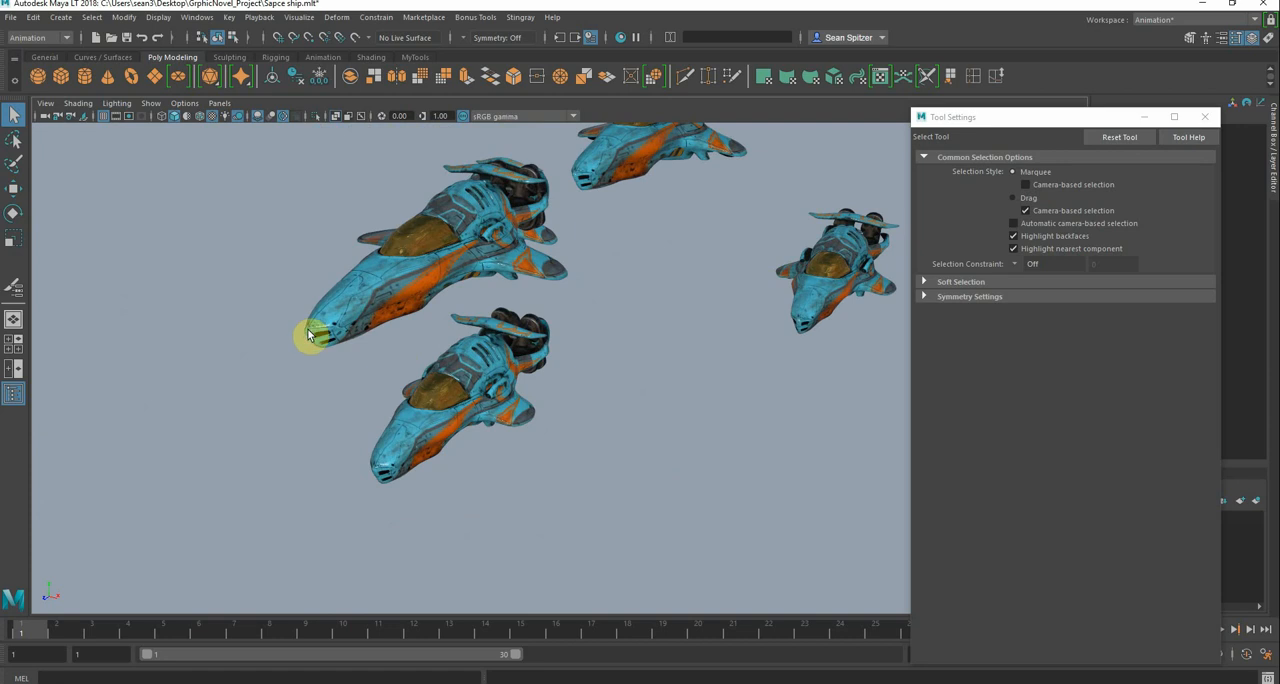
Display the ships as plain grey shaded models without textures or X-ray transparency
alt+drag(309, 334, 471, 321)
alt+middle_drag(392, 335, 375, 301)
alt+right_drag(386, 311, 488, 342)
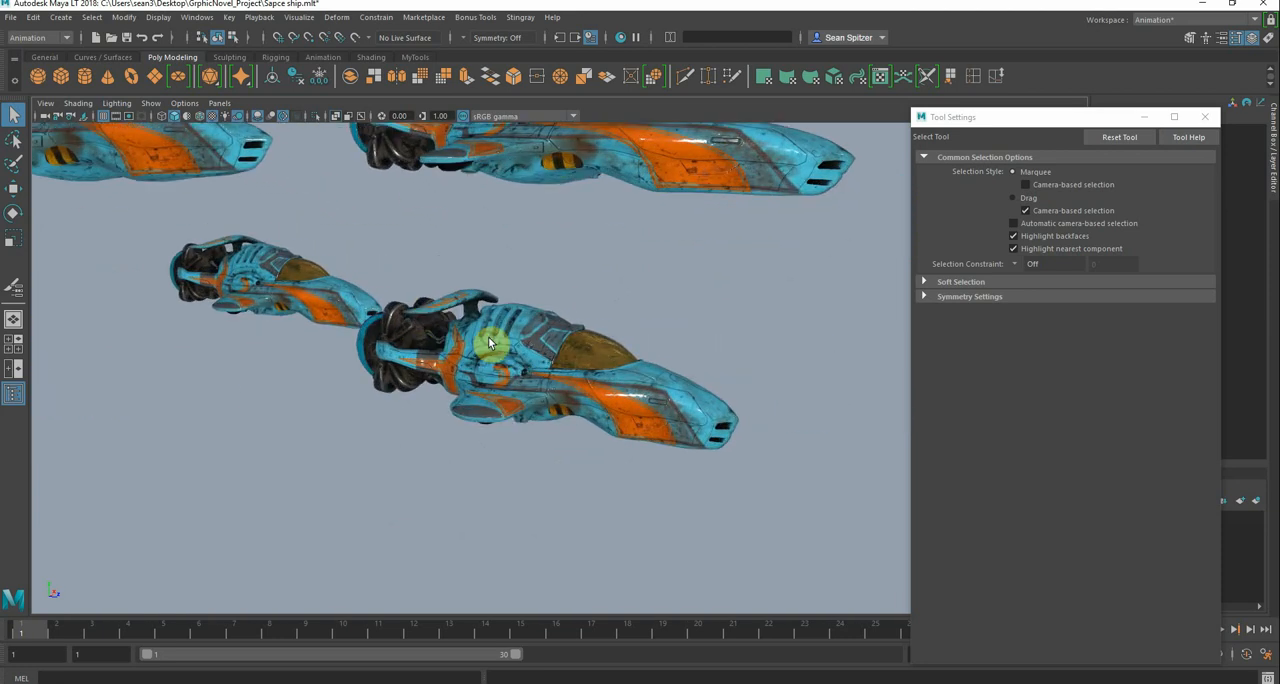
click(212, 117)
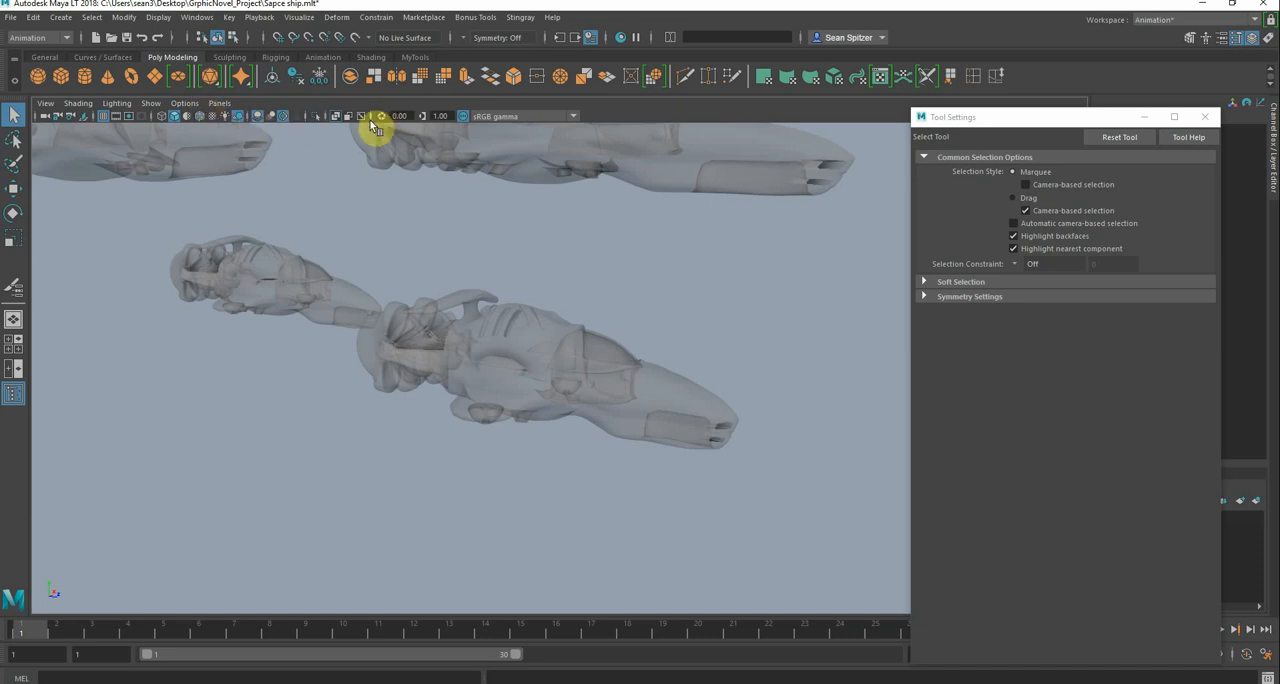
click(337, 117)
Create a lattice deformer on the nearest ship's body and canopy pieces, excluding the rear engine, and minimise the Tool Settings window
alt+drag(560, 340, 603, 352)
alt+right_drag(603, 350, 574, 357)
alt+drag(574, 357, 486, 298)
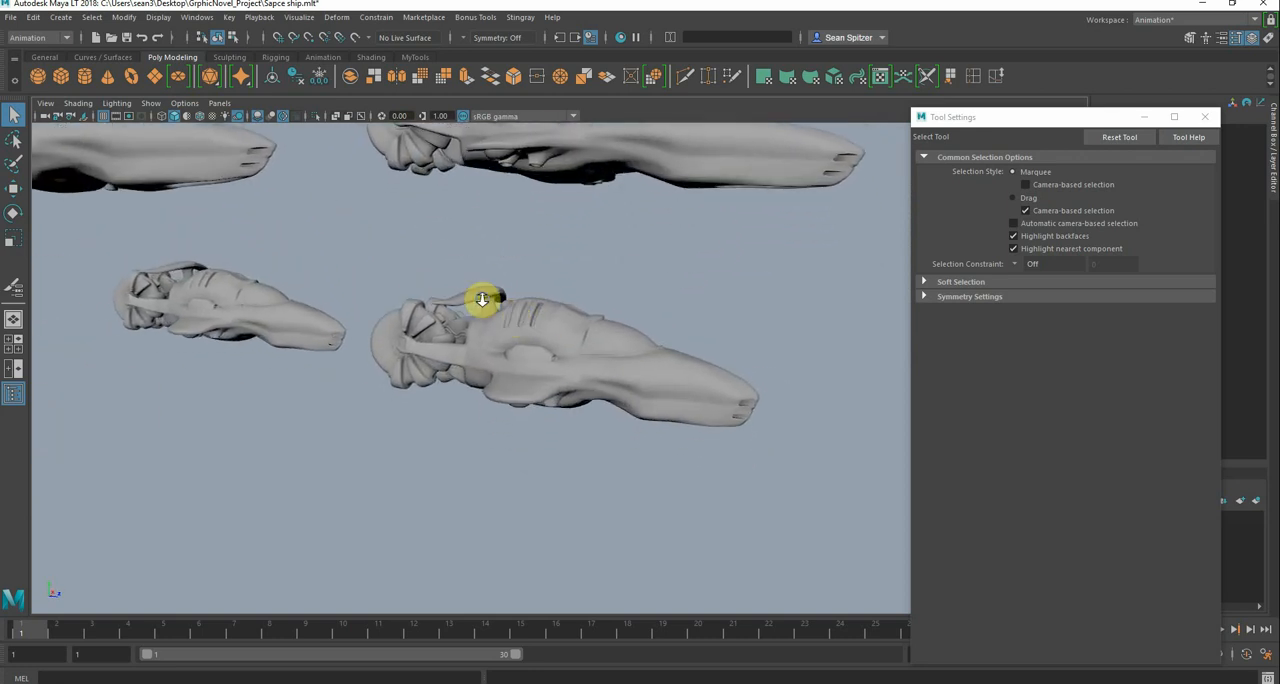
alt+right_drag(486, 298, 622, 365)
click(565, 317)
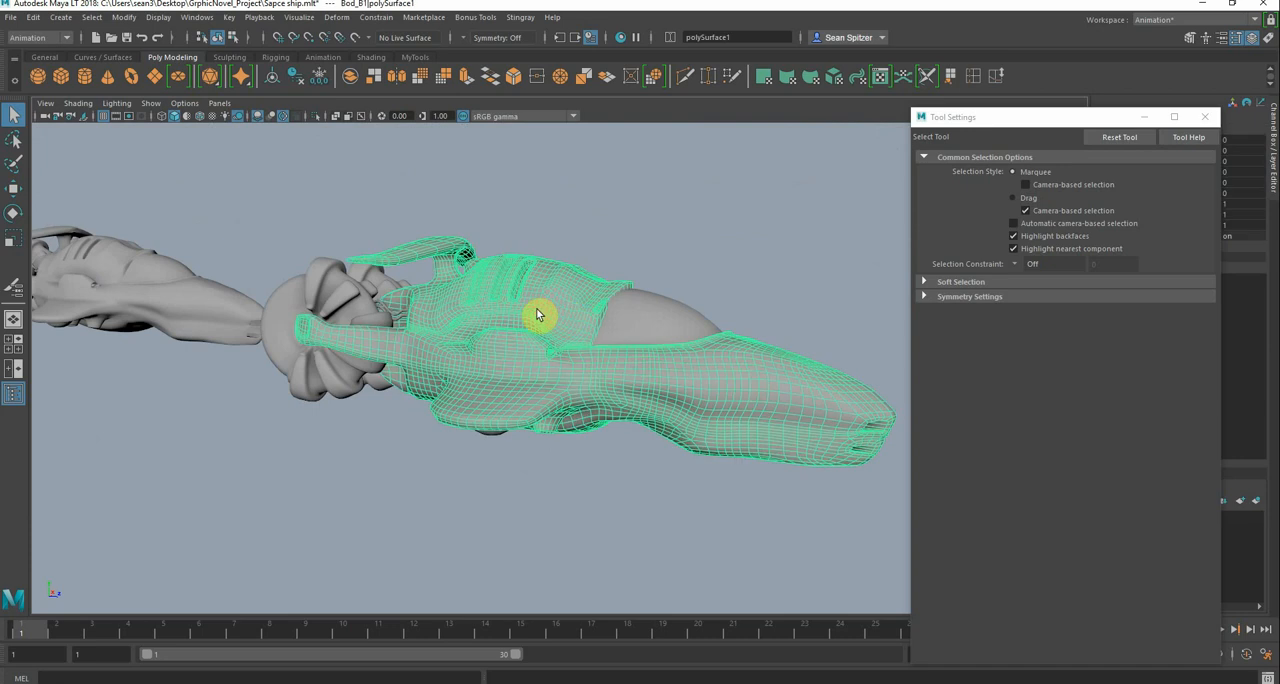
key(Up)
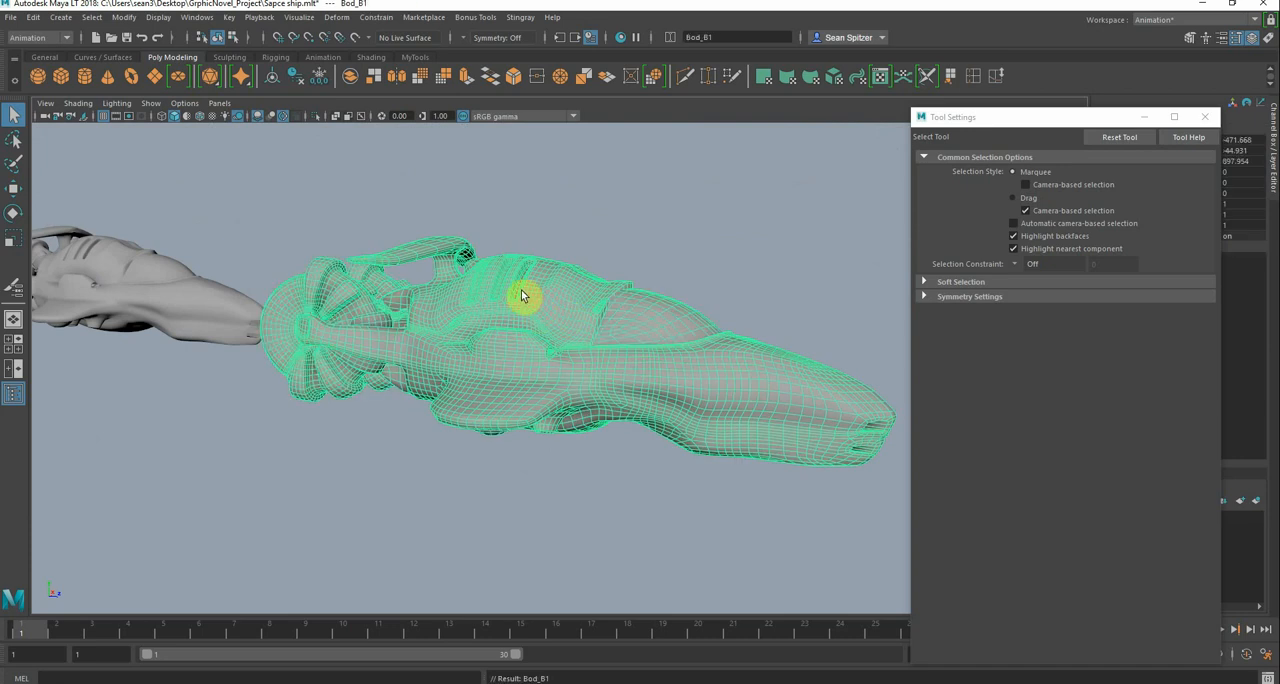
alt+drag(521, 295, 470, 311)
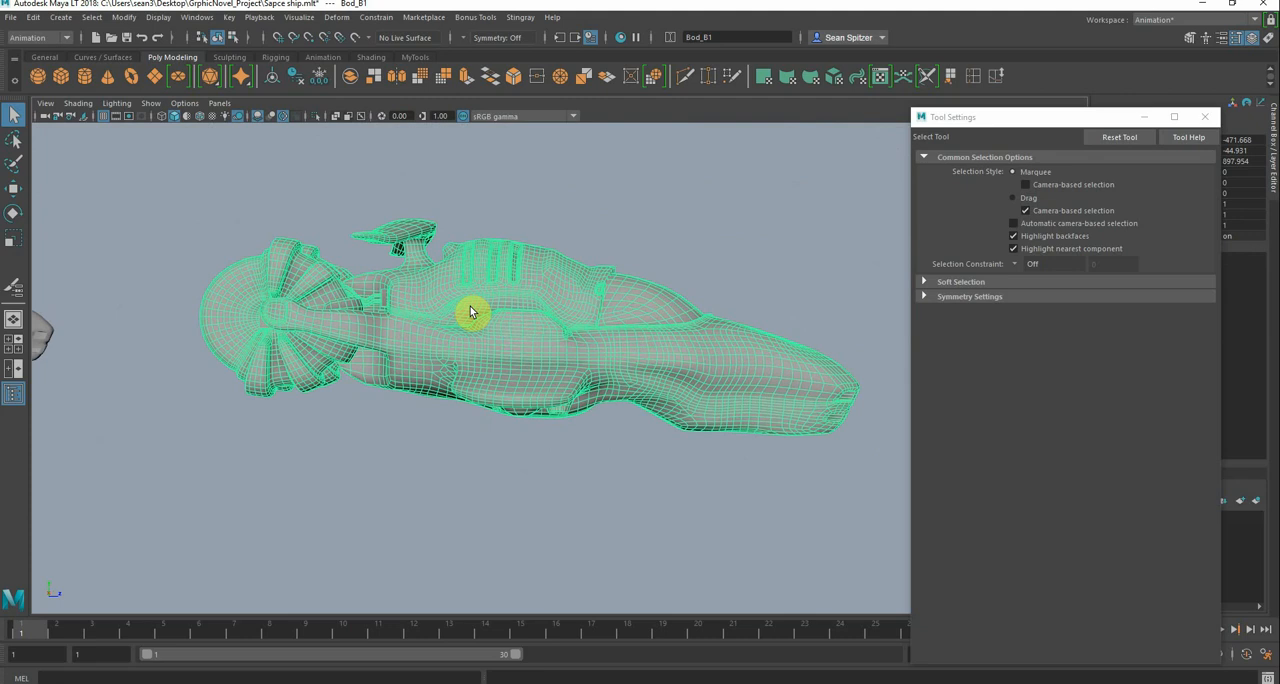
drag(471, 204, 791, 568)
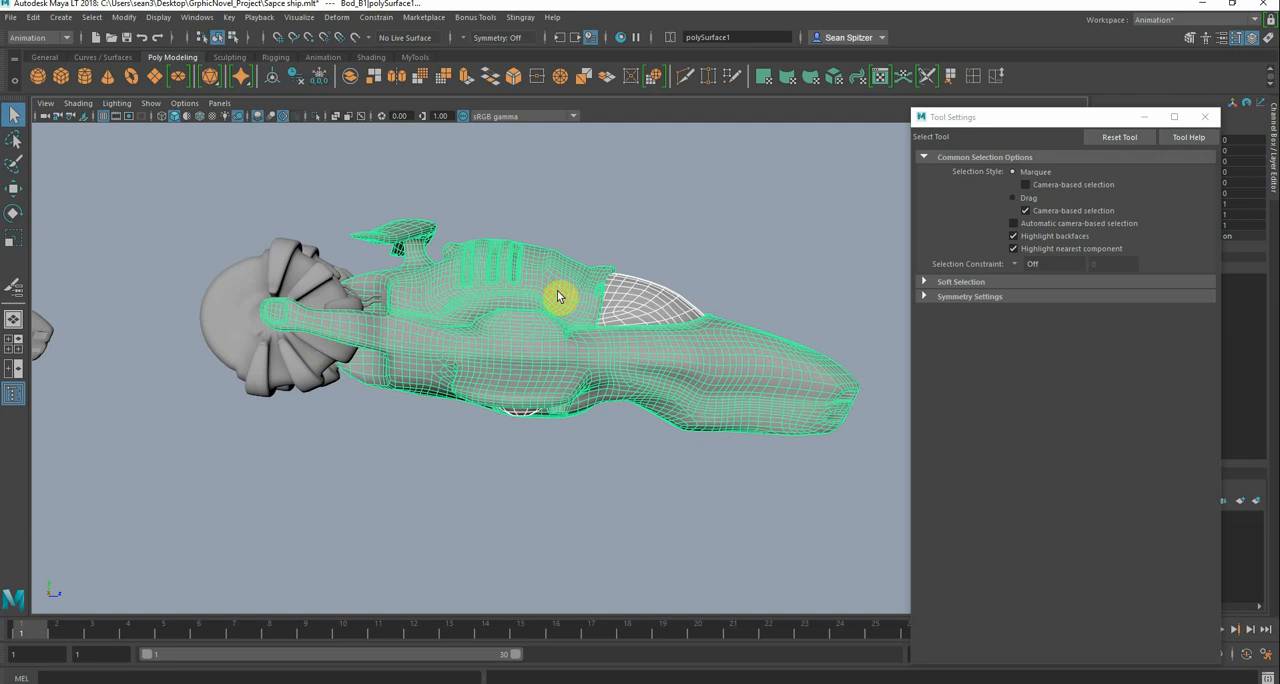
key(space)
drag(584, 365, 612, 55)
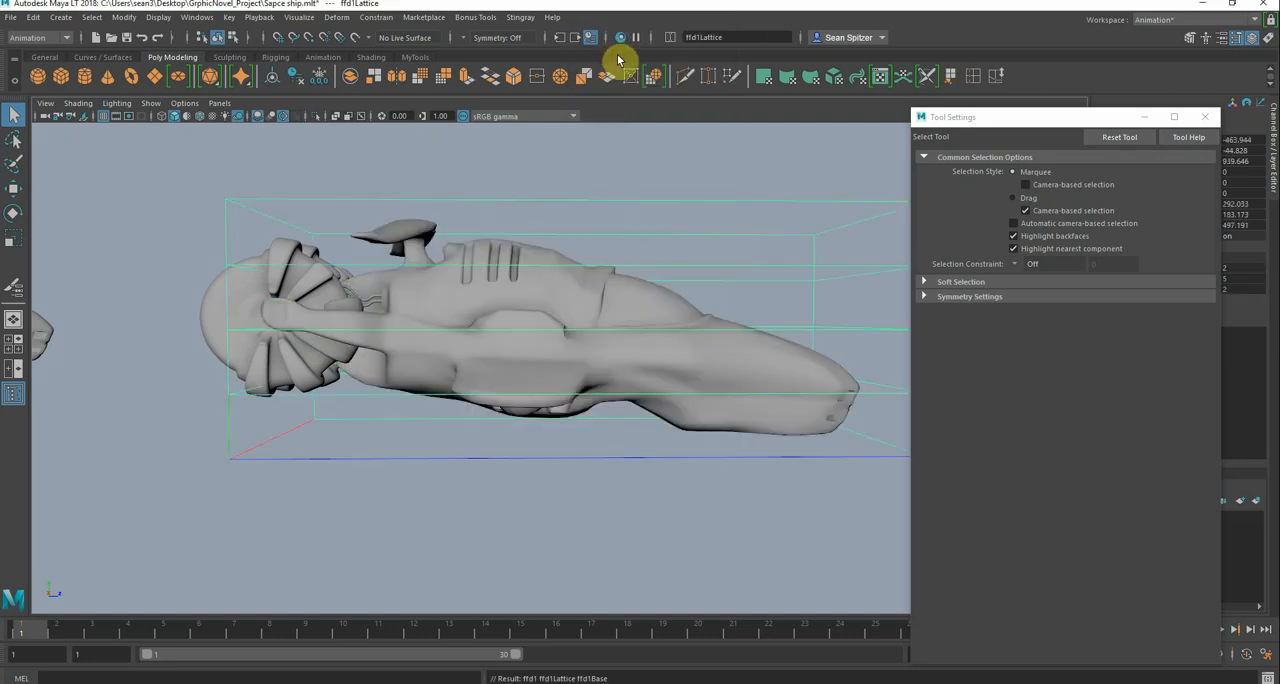
drag(1106, 120, 722, 320)
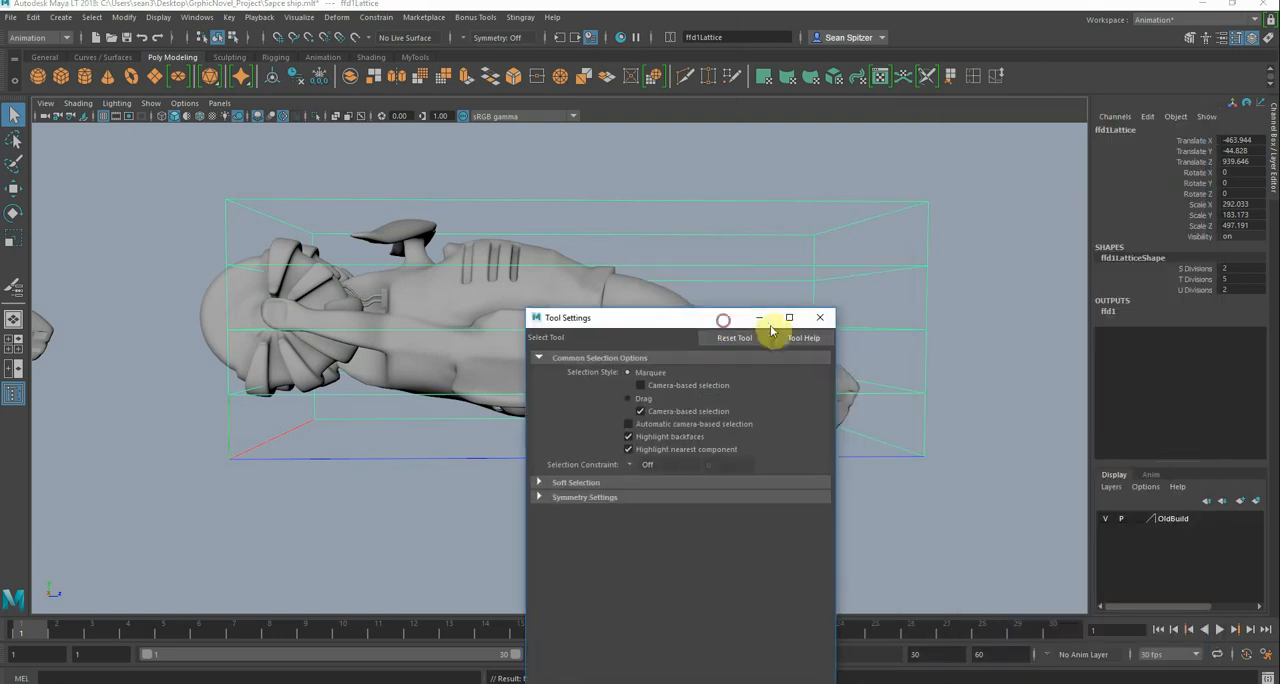
click(760, 318)
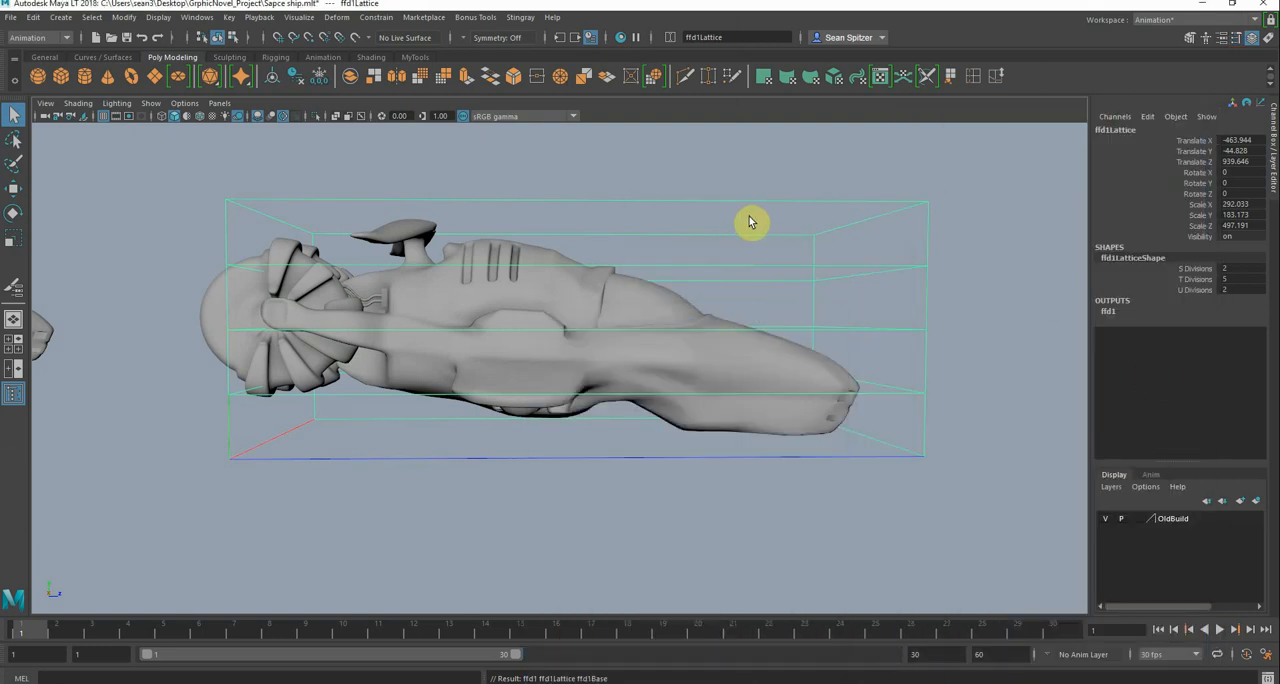
Review the divisions and local divisions in the lattice creation options, and the lattice's local influence attributes
key(space)
click(765, 310)
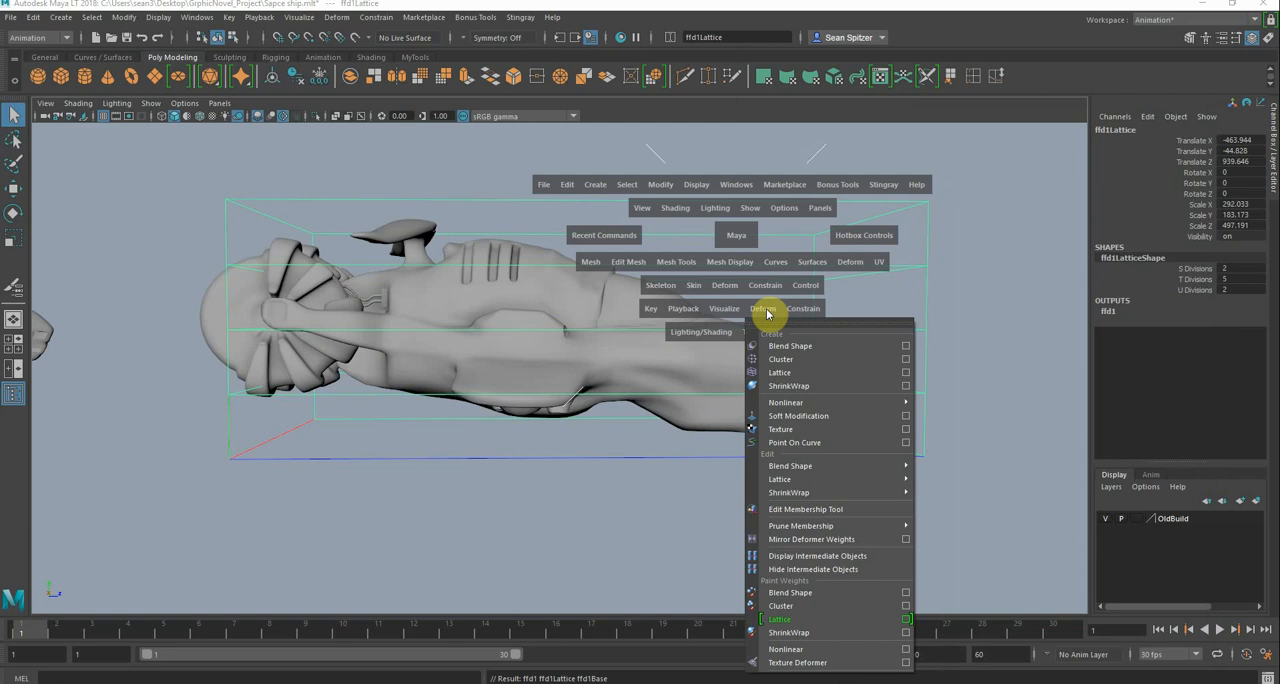
click(909, 373)
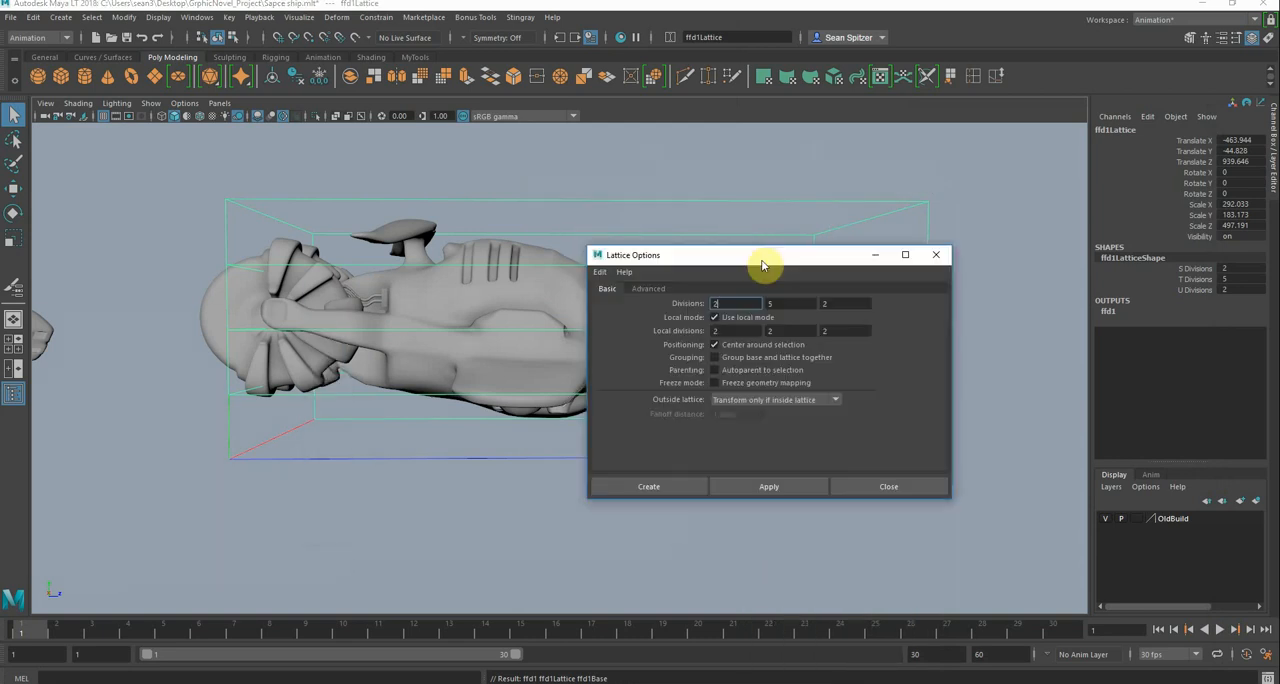
drag(766, 263, 922, 150)
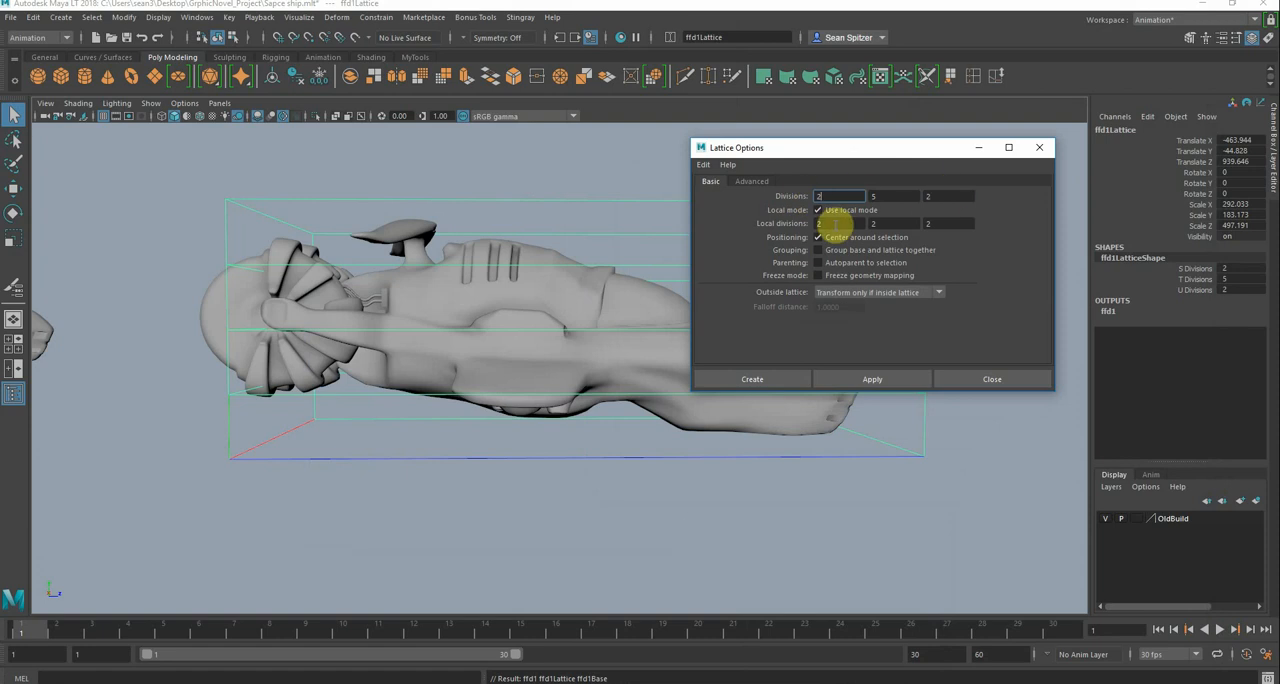
click(928, 223)
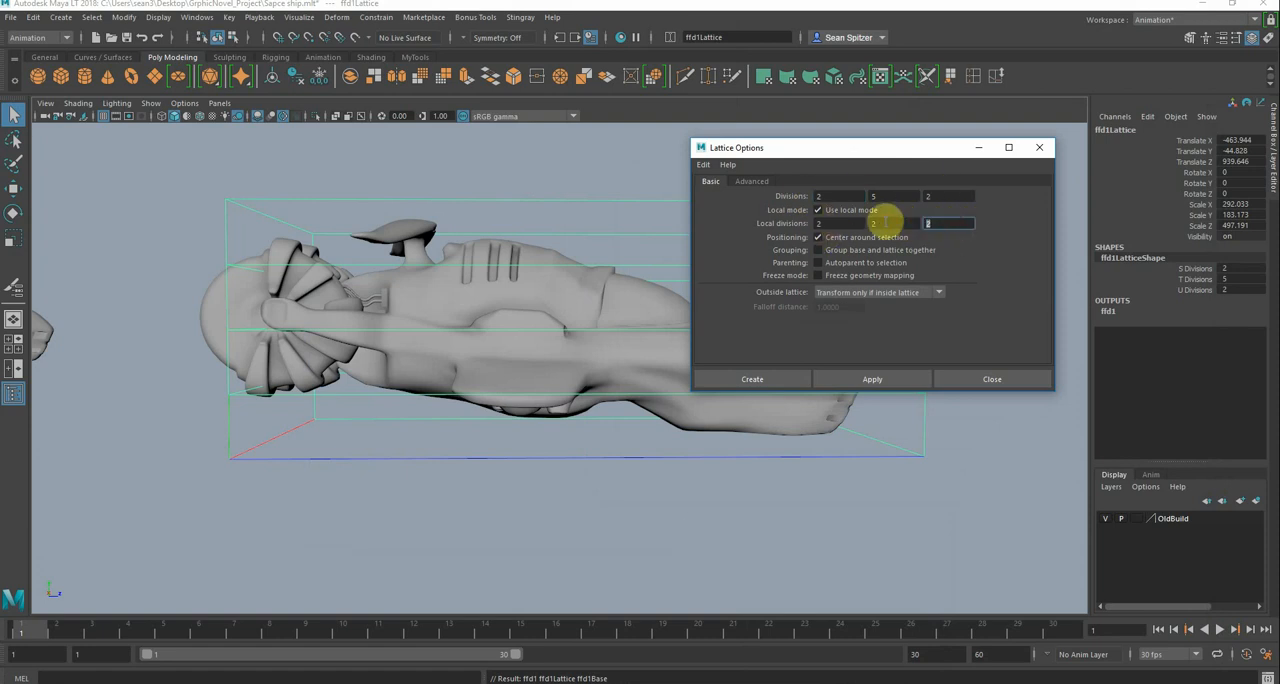
click(878, 223)
click(818, 223)
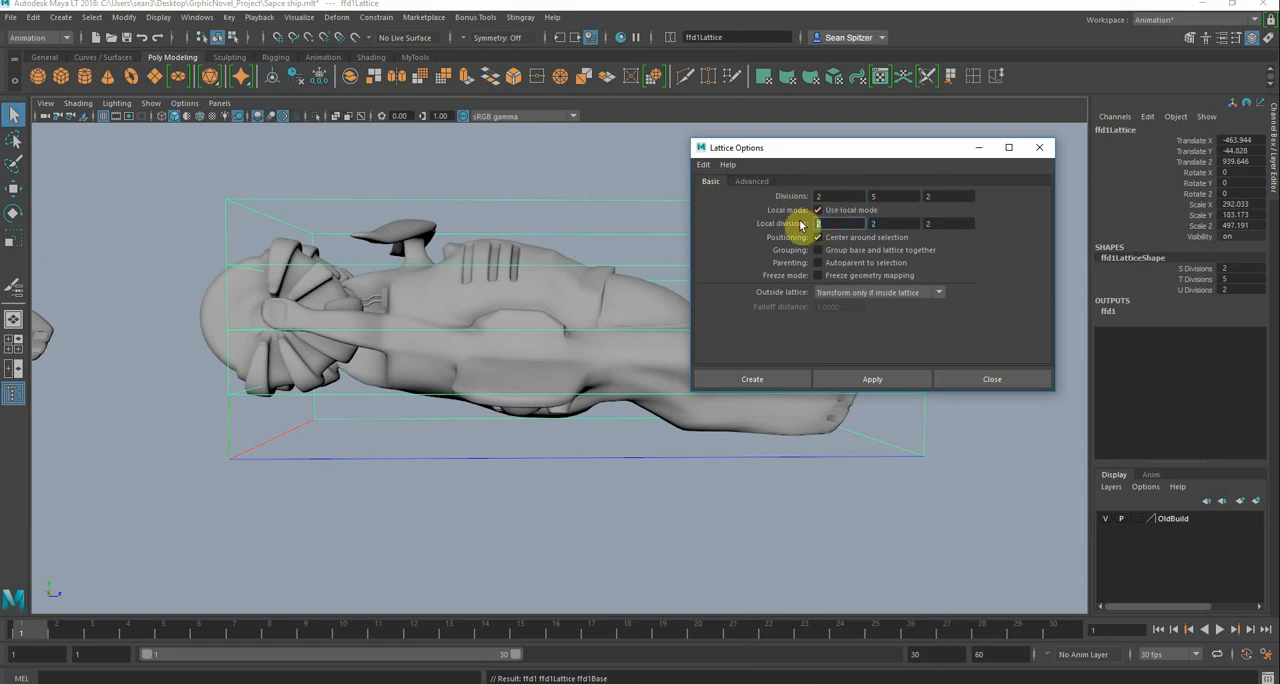
click(1108, 311)
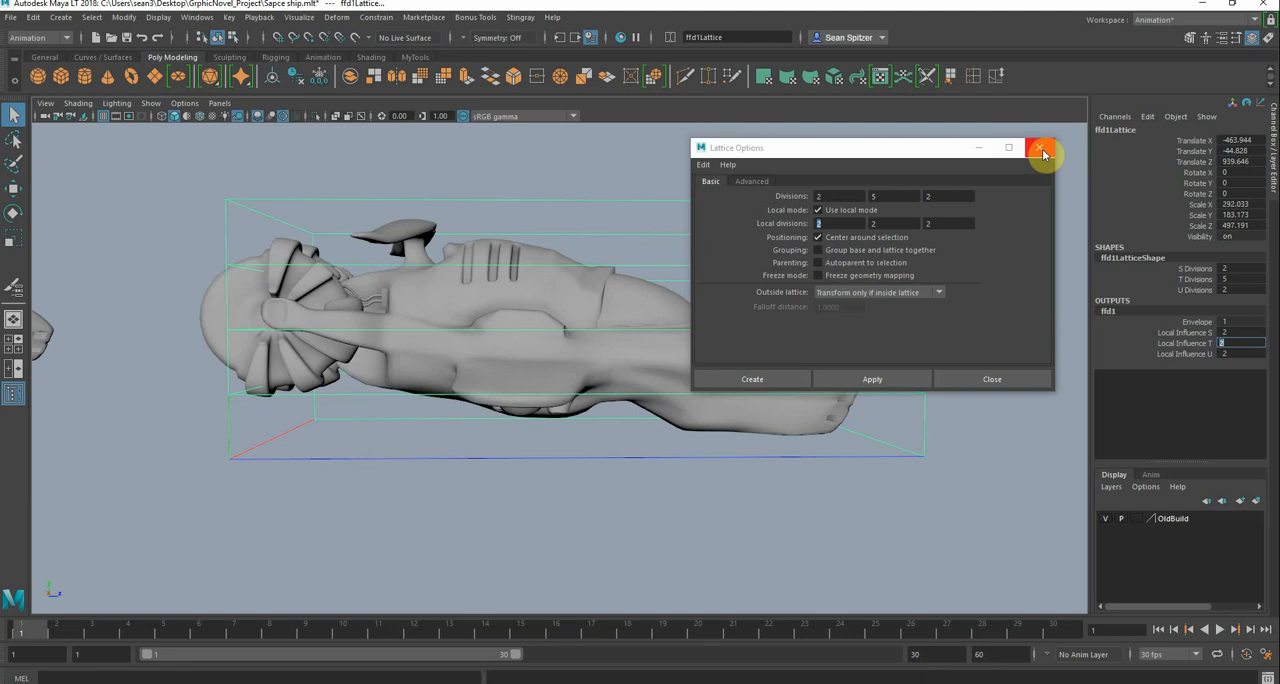
click(1043, 152)
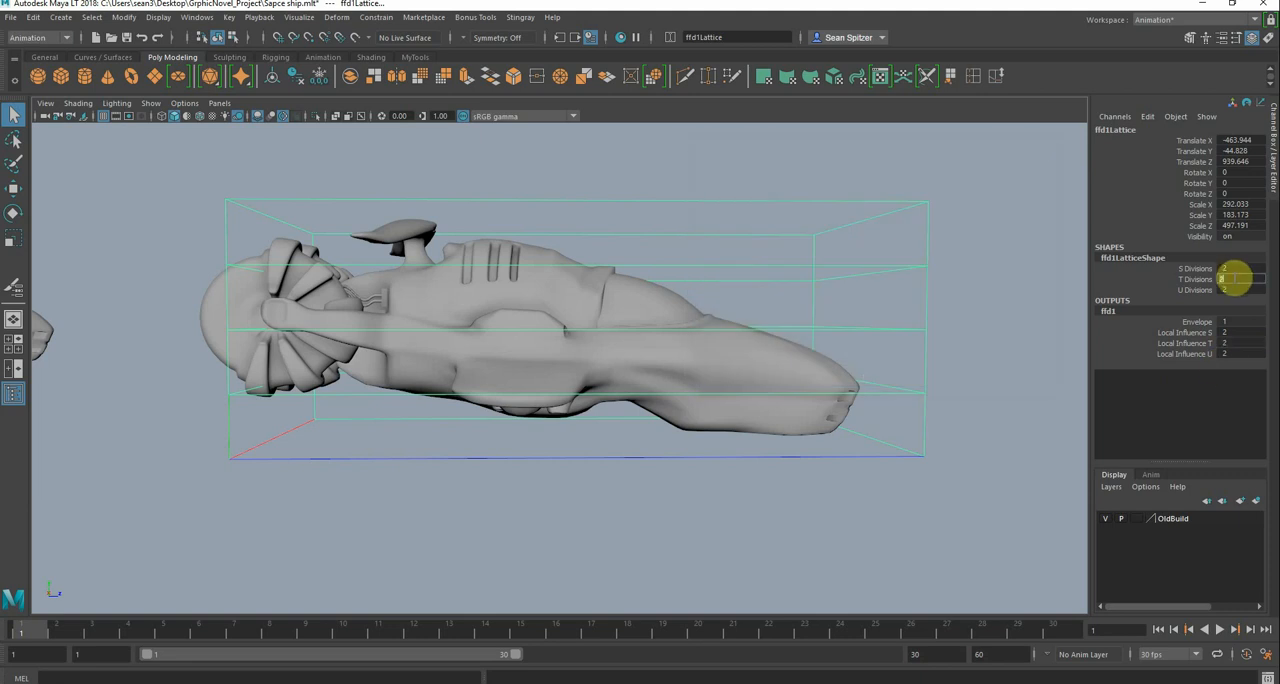
Set the lattice's S, T and U divisions to 3 each
key(Return)
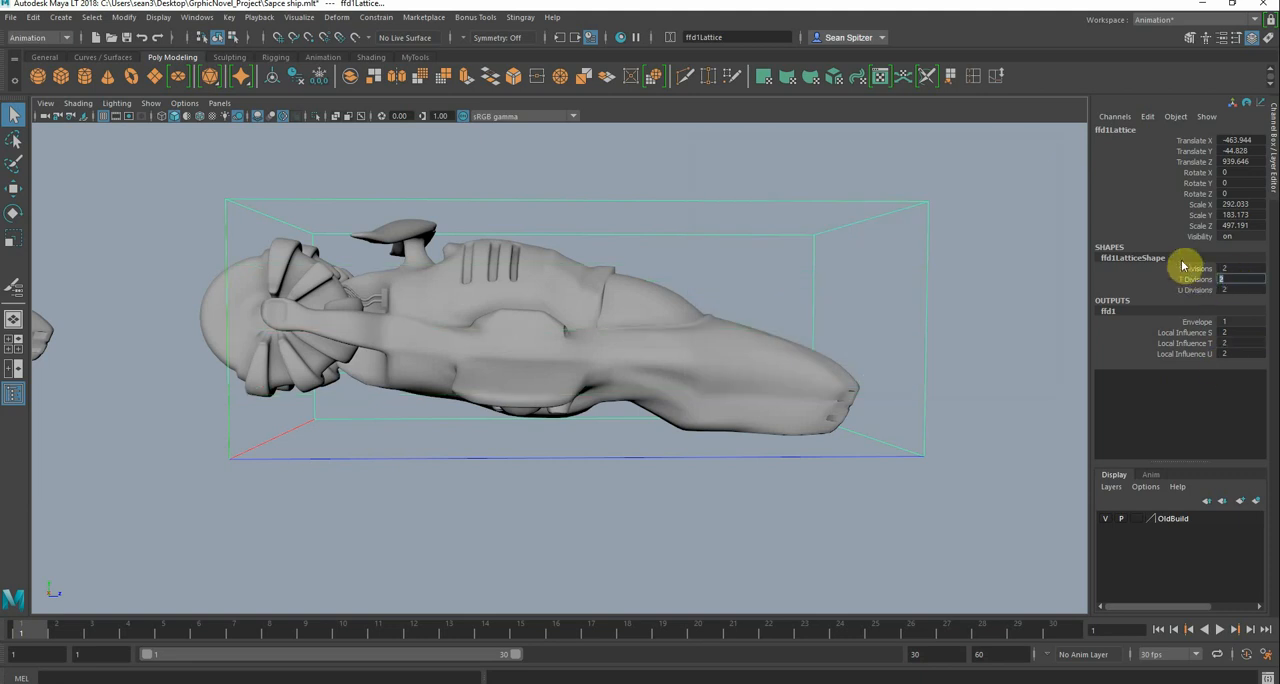
click(1231, 279)
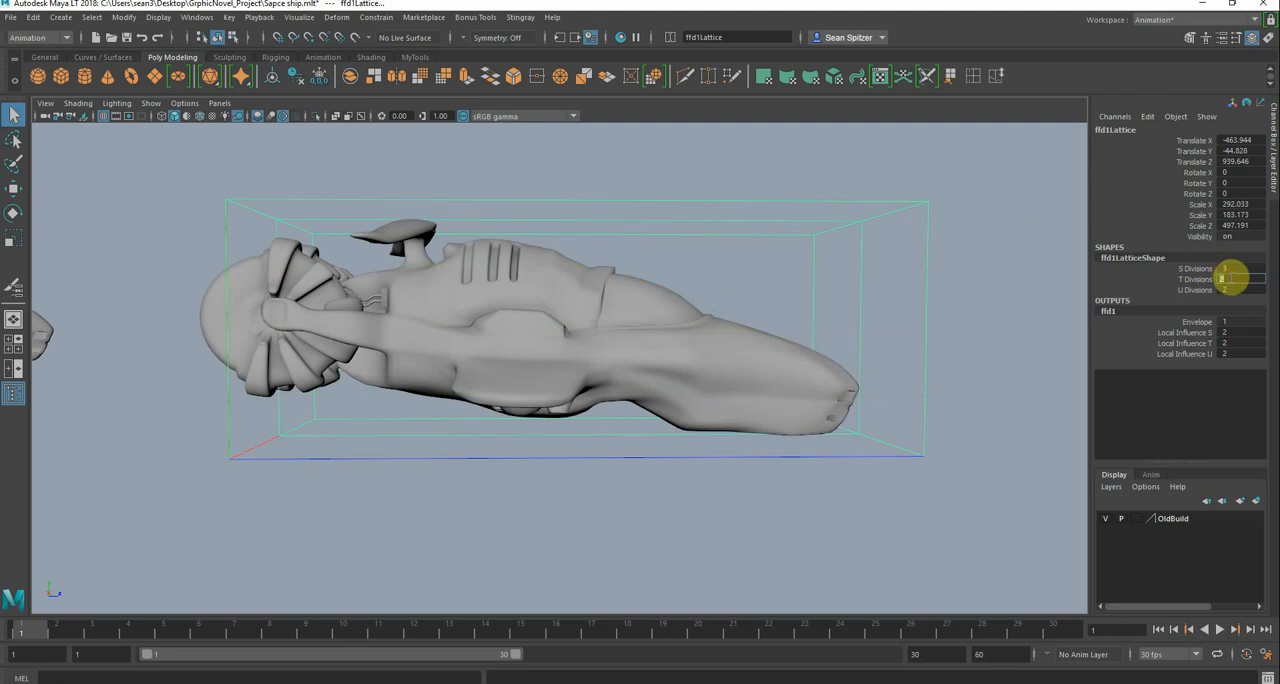
key(Return)
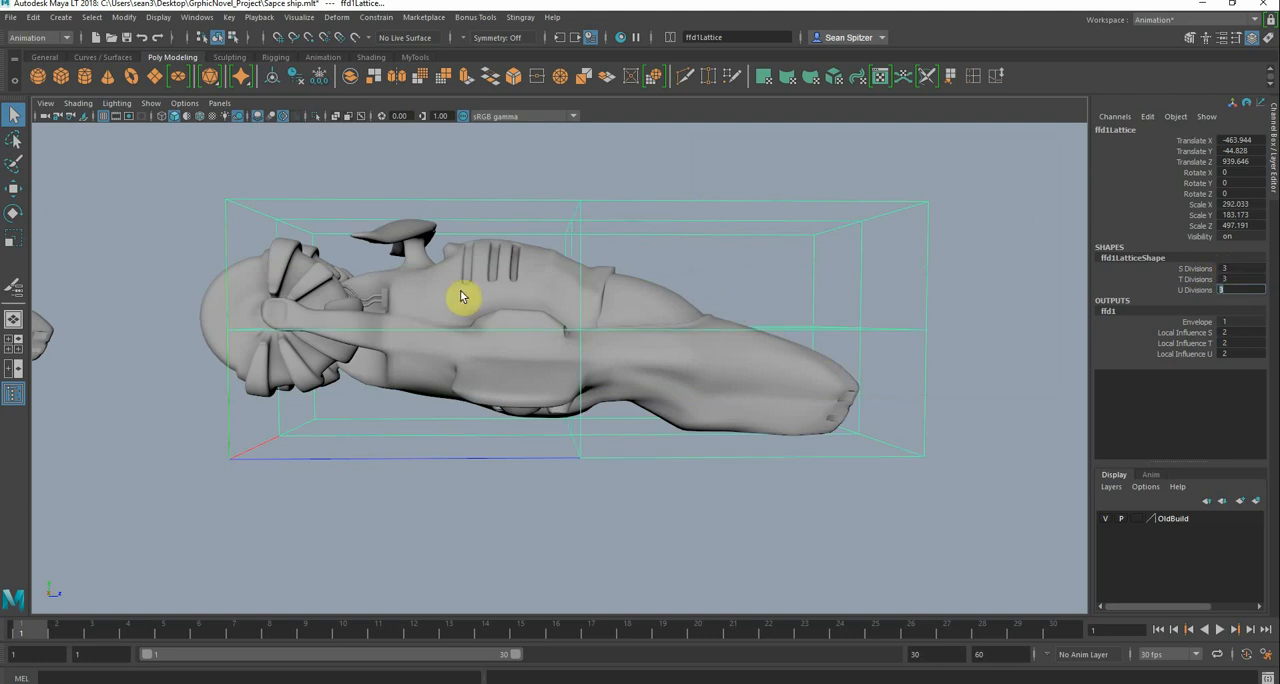
Show the ship textured and stretch its nose forward by moving all lattice points at the front end
alt+drag(645, 278, 666, 246)
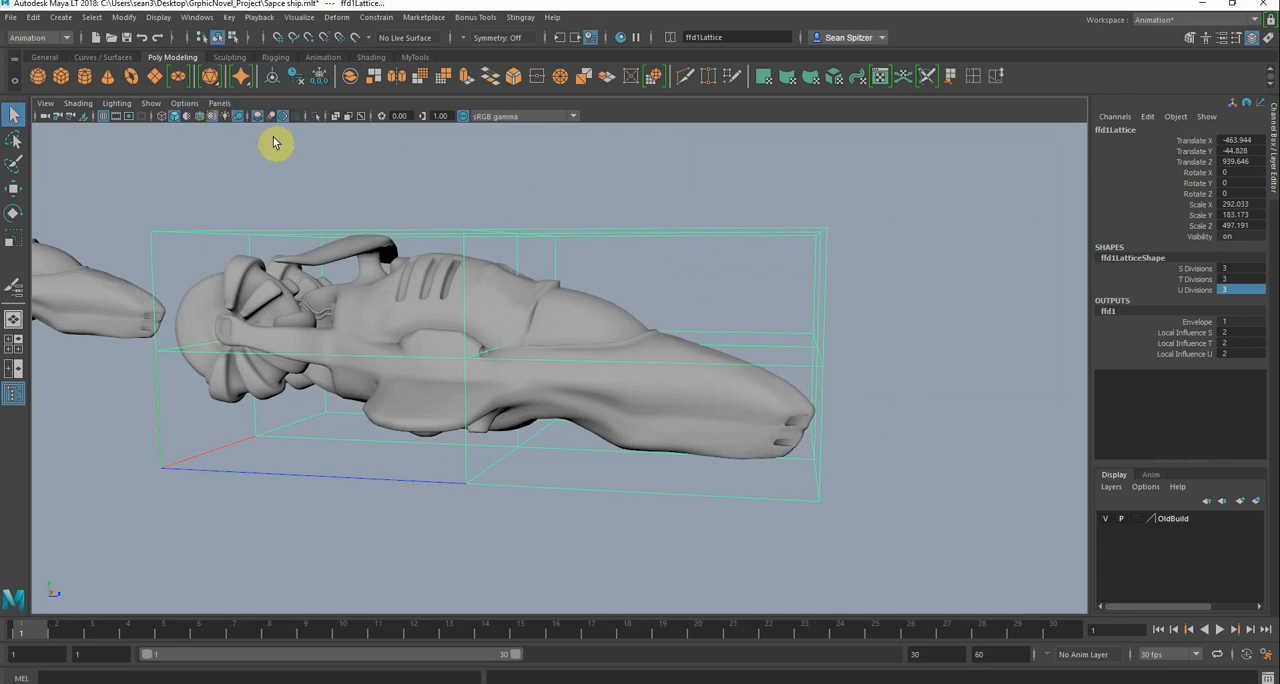
key(6)
right_click(807, 234)
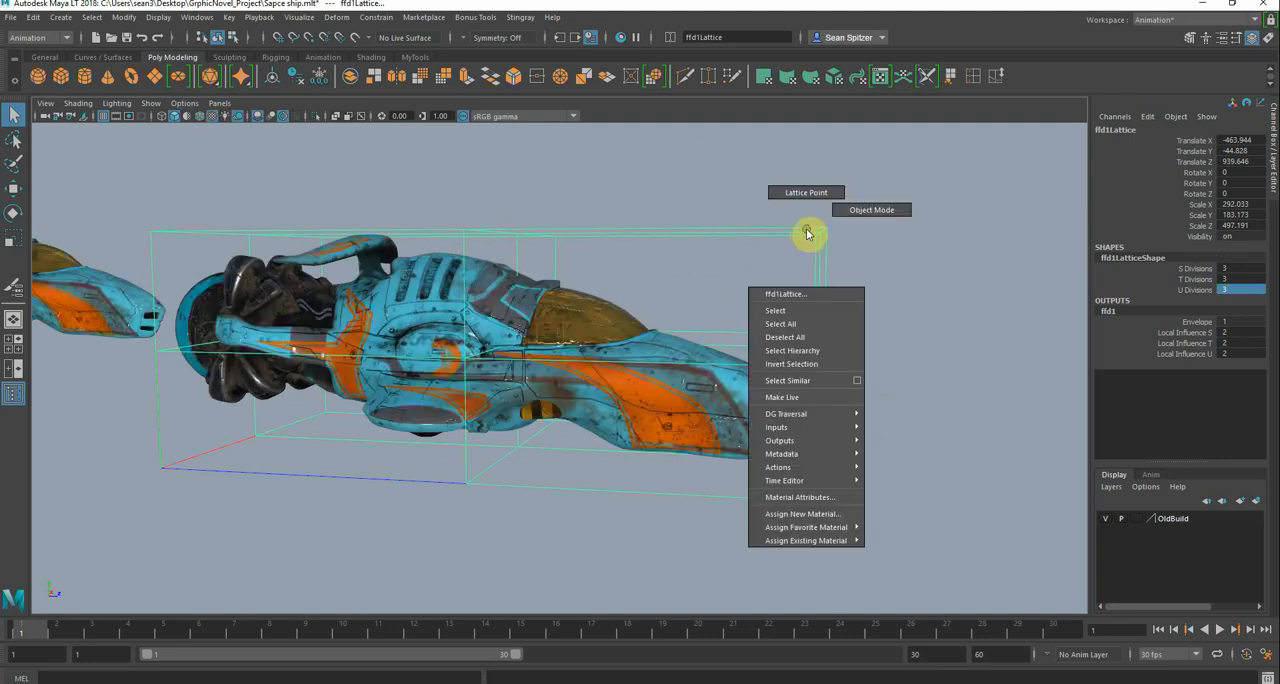
click(803, 194)
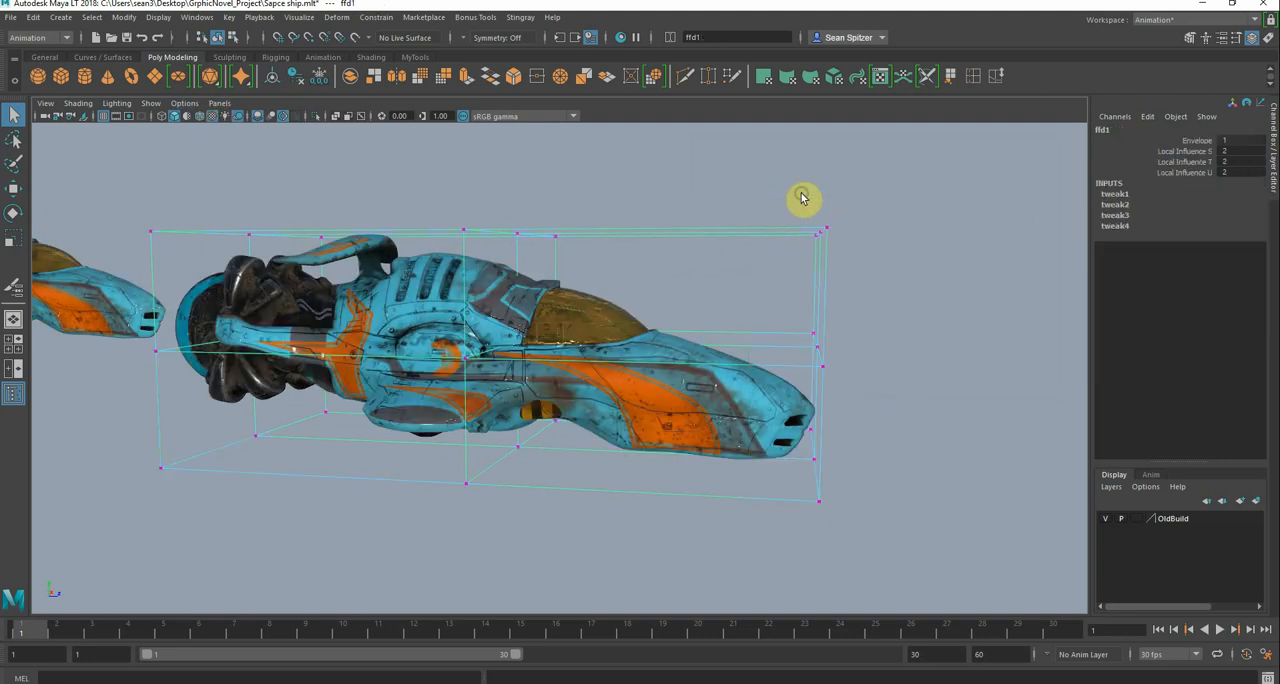
right_drag(808, 225, 751, 180)
drag(706, 168, 880, 535)
key(w)
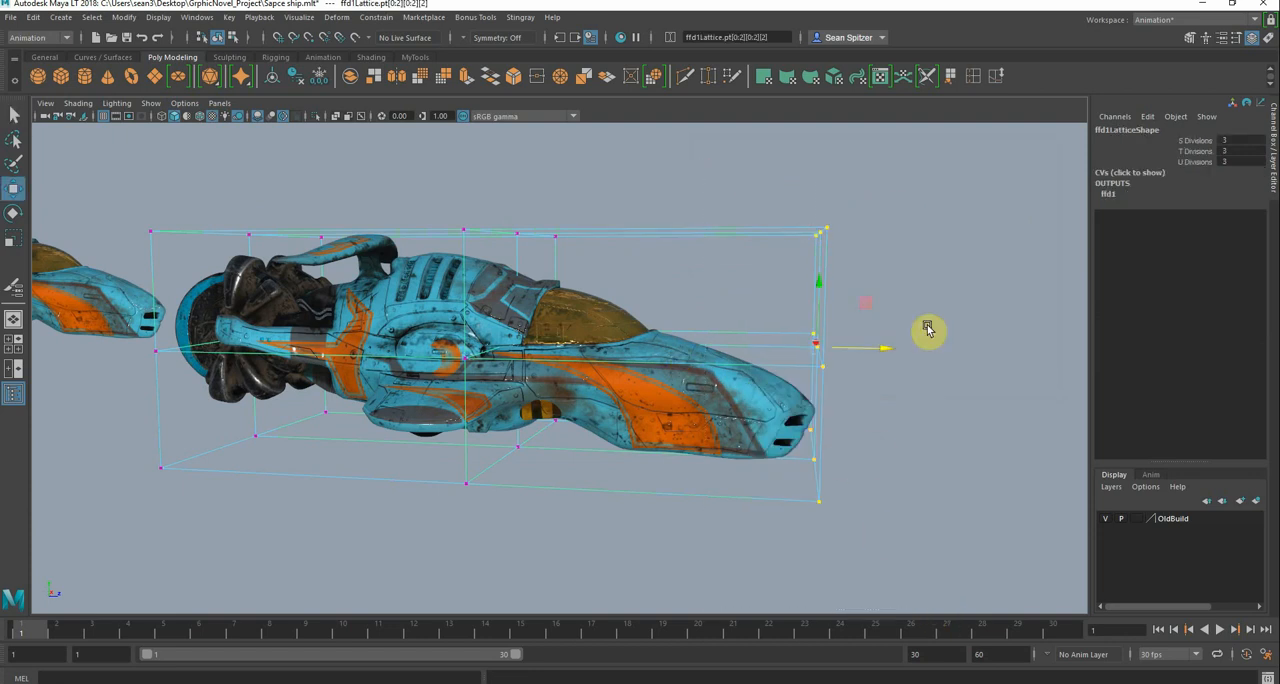
drag(895, 348, 1032, 346)
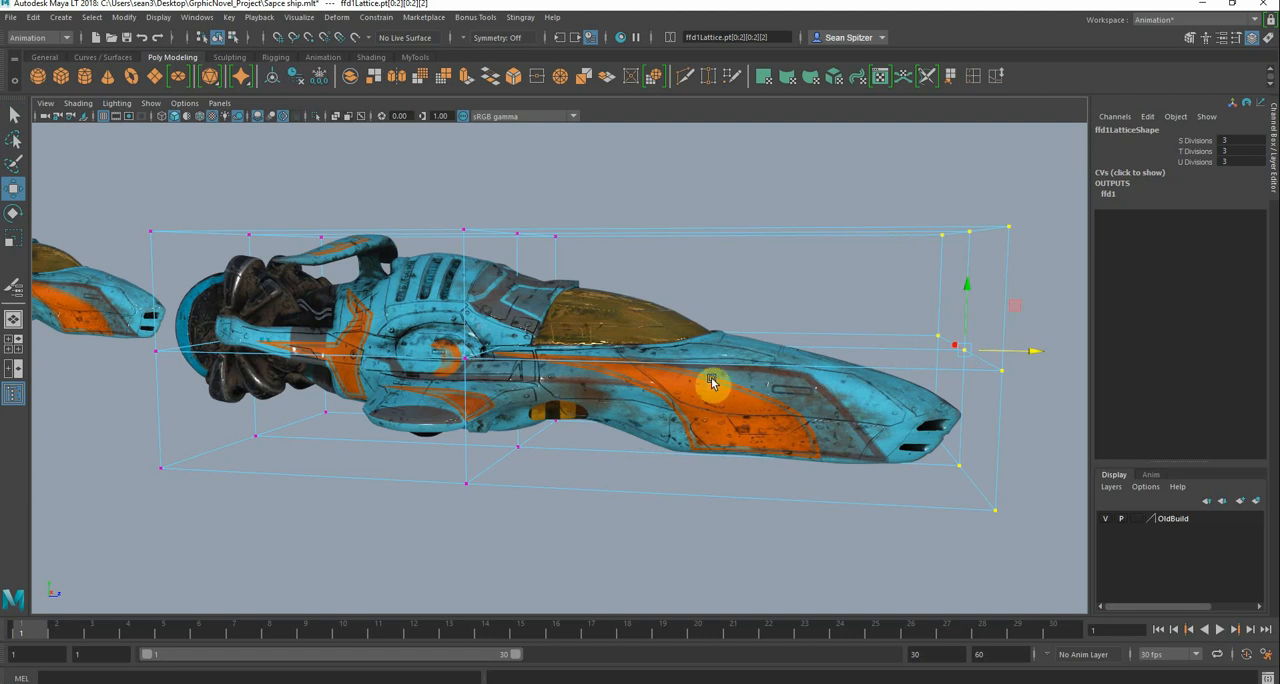
Widen the ship's lower side wings by scaling the two middle bottom outer lattice points outward
alt+drag(657, 374, 609, 394)
alt+drag(720, 449, 500, 488)
alt+drag(686, 437, 764, 447)
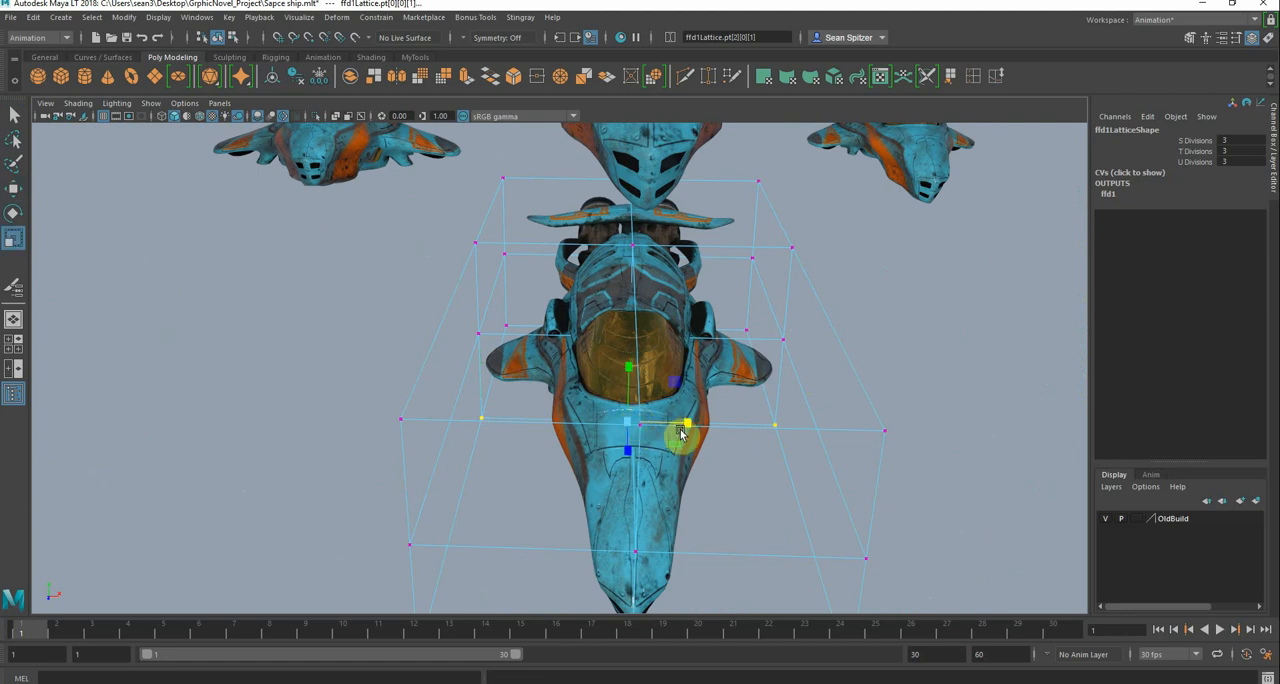
drag(688, 425, 758, 407)
Examine the deformed ship from the side and compare its shape with the neighbouring ship variants
alt+drag(552, 452, 691, 431)
alt+right_drag(771, 443, 503, 416)
alt+middle_drag(680, 399, 1165, 332)
alt+drag(702, 363, 546, 380)
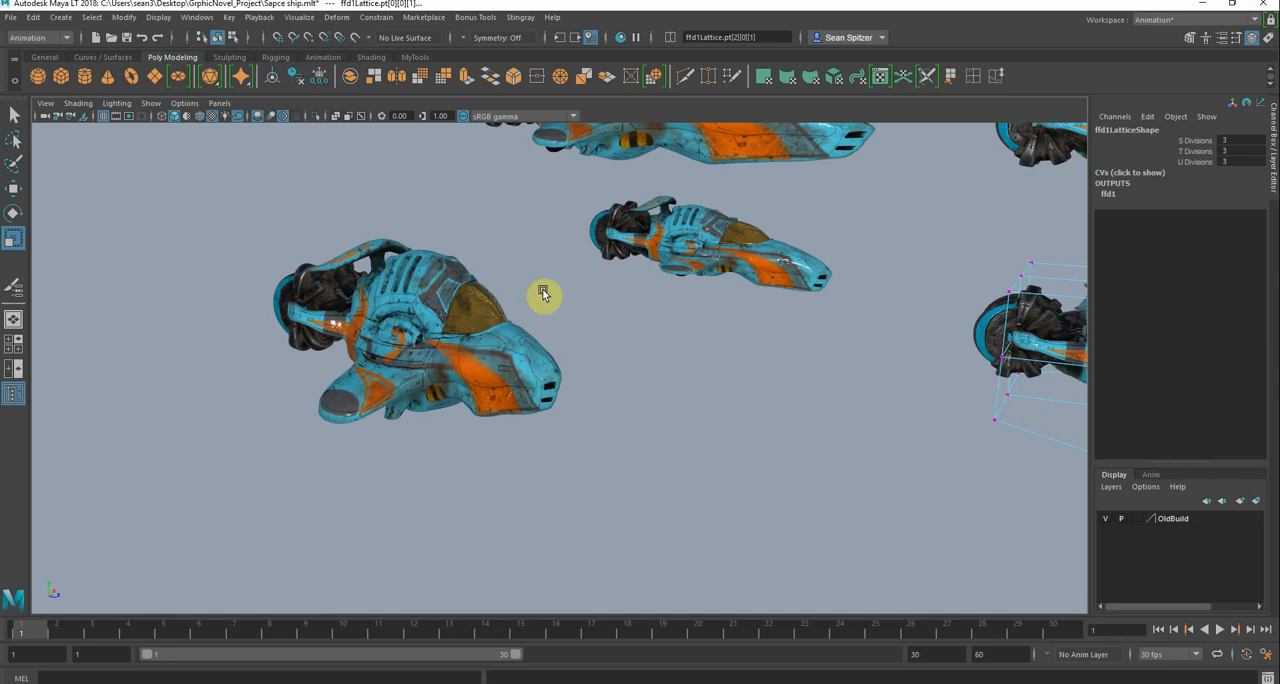
key(f)
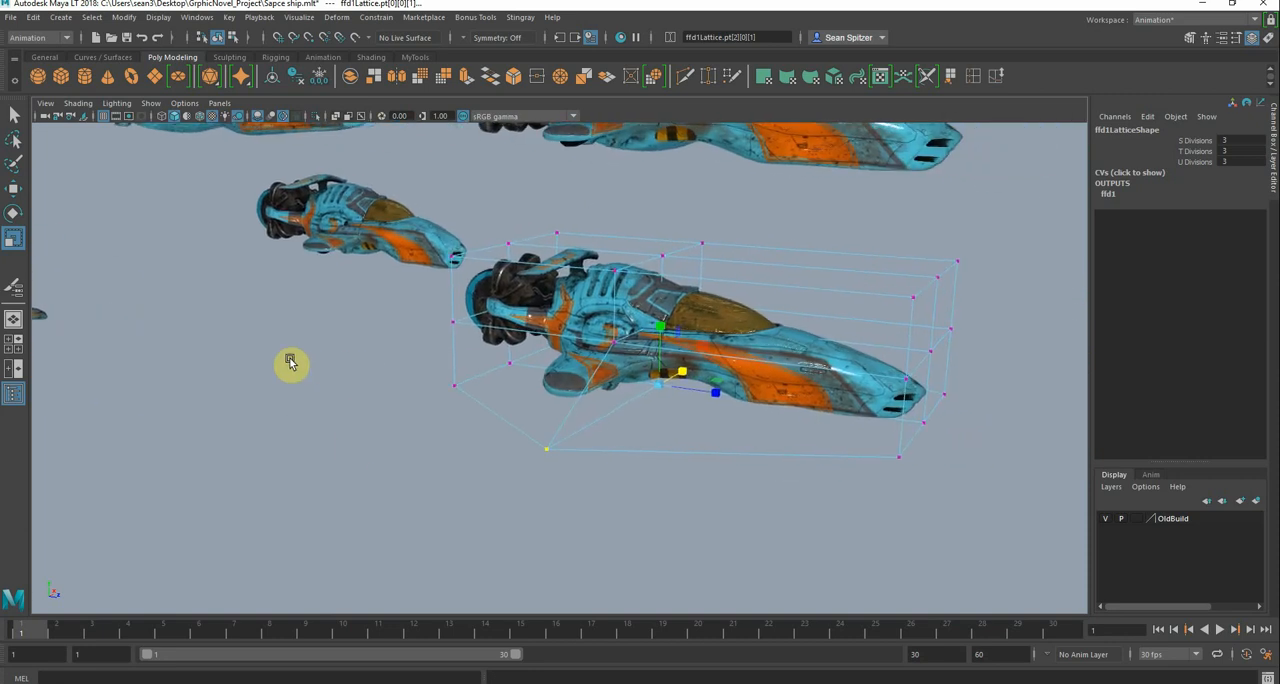
alt+middle_drag(313, 362, 727, 377)
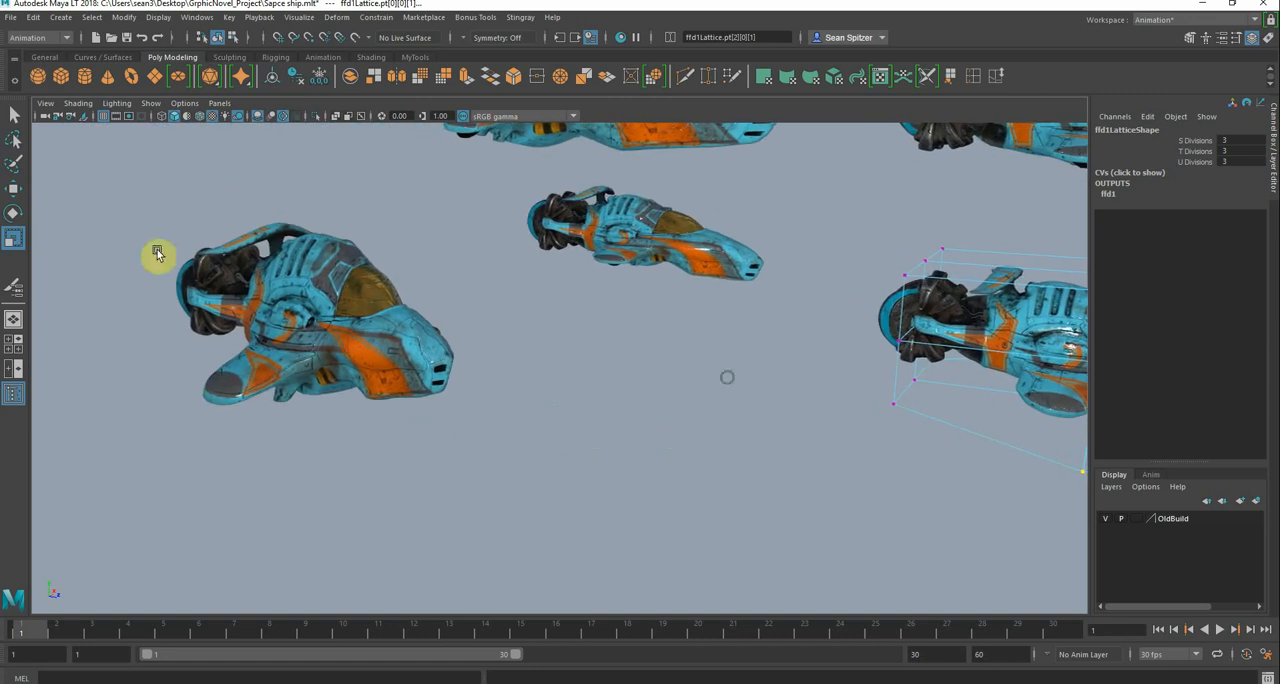
key(f)
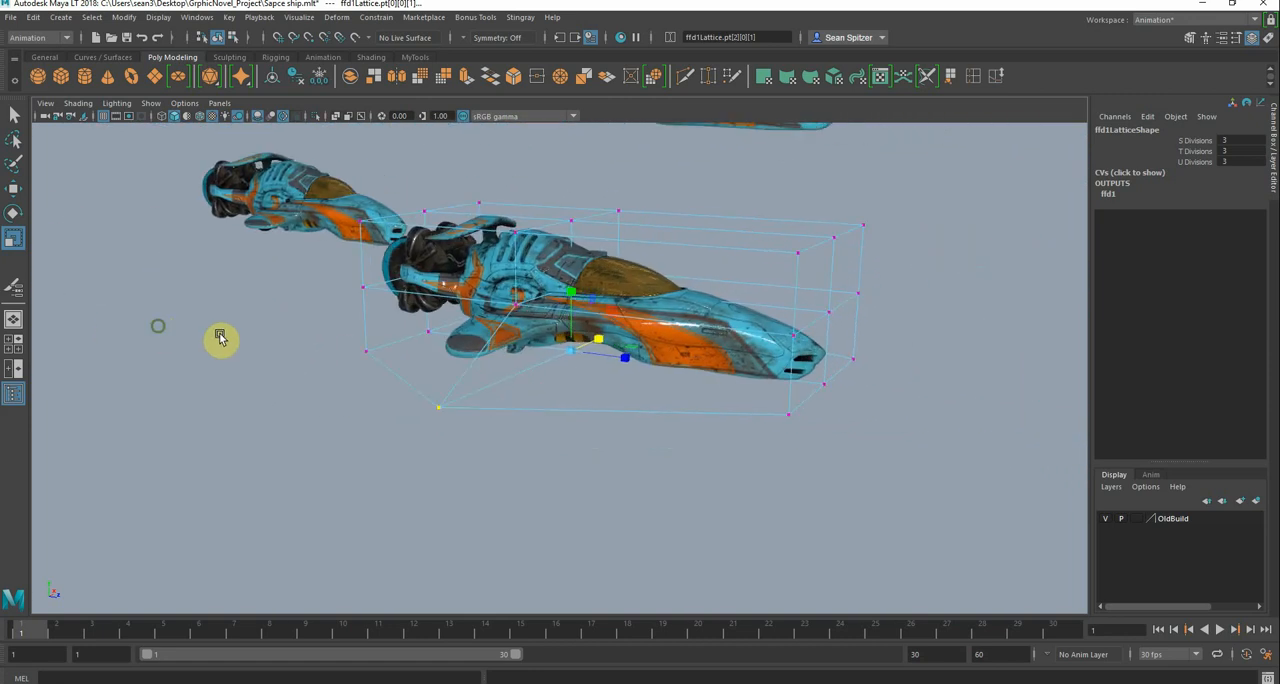
Try to start painting lattice weights with the lattice itself selected
alt+drag(651, 375, 588, 249)
click(564, 280)
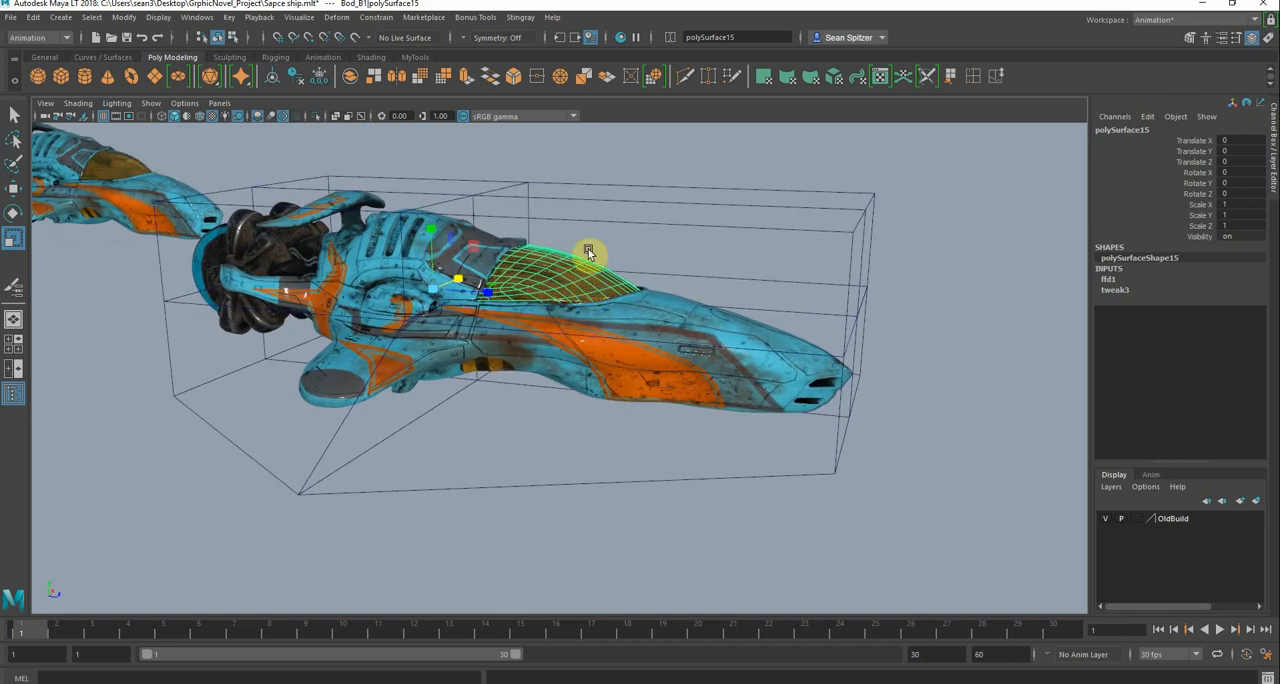
click(655, 213)
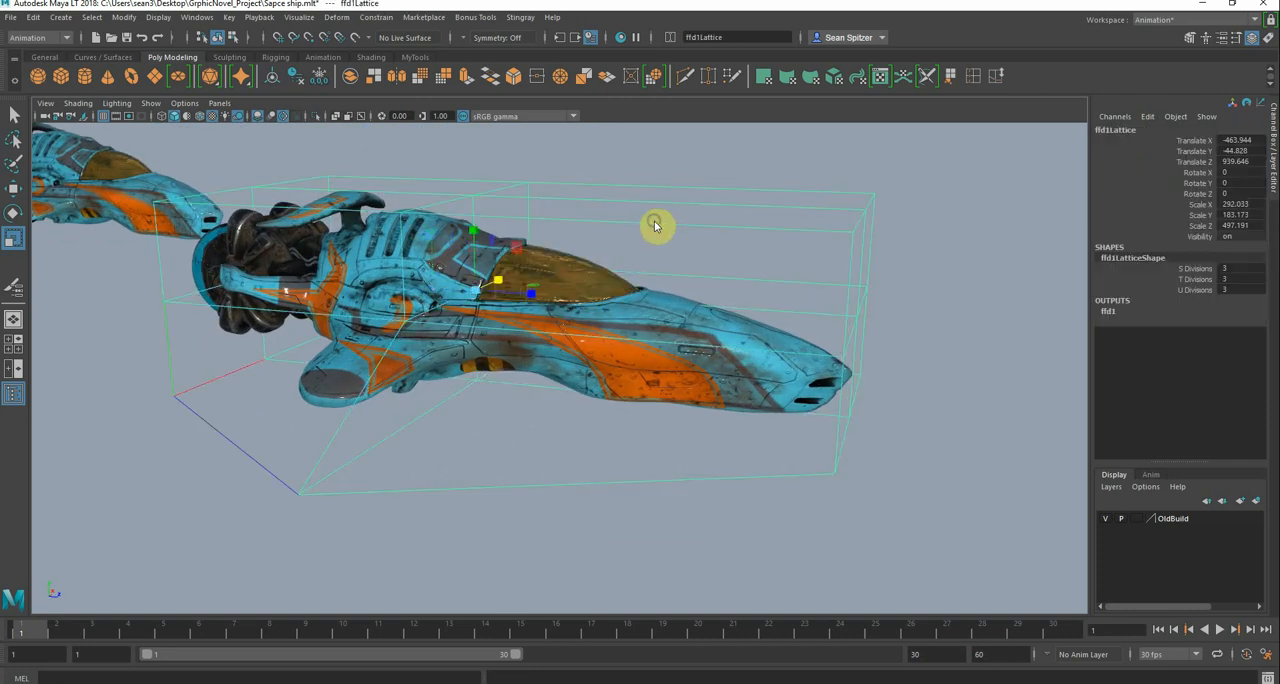
right_click(655, 224)
key(space)
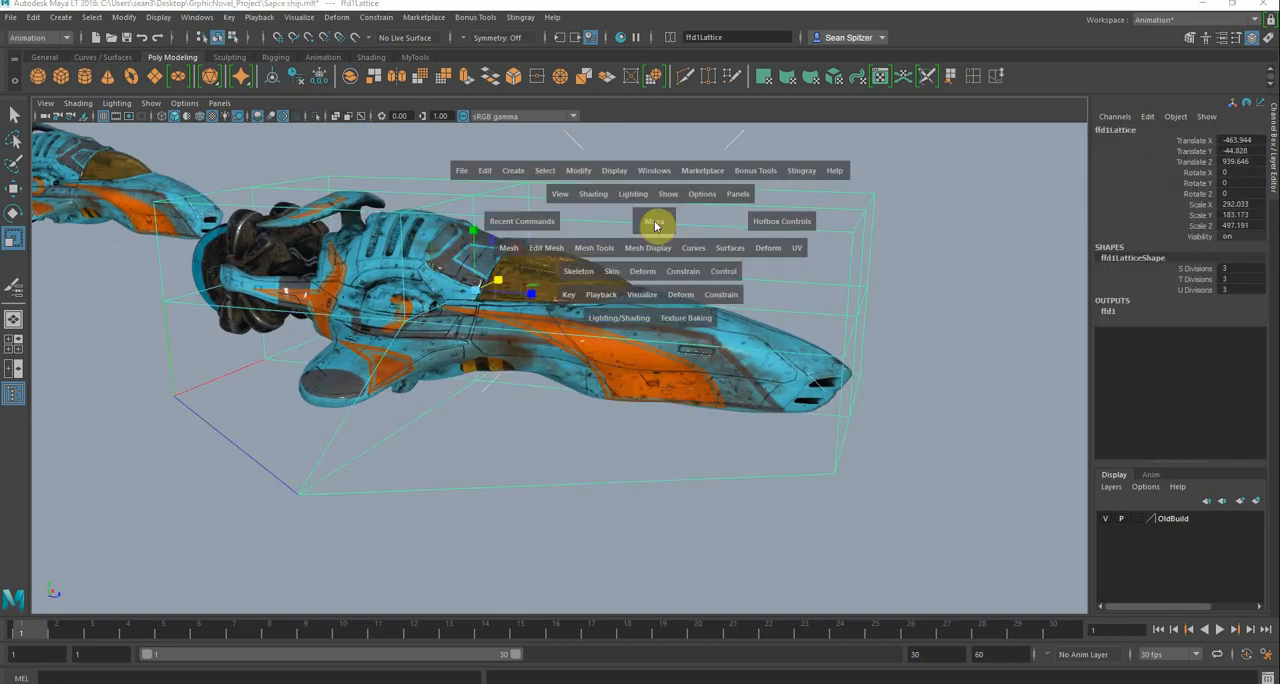
click(680, 295)
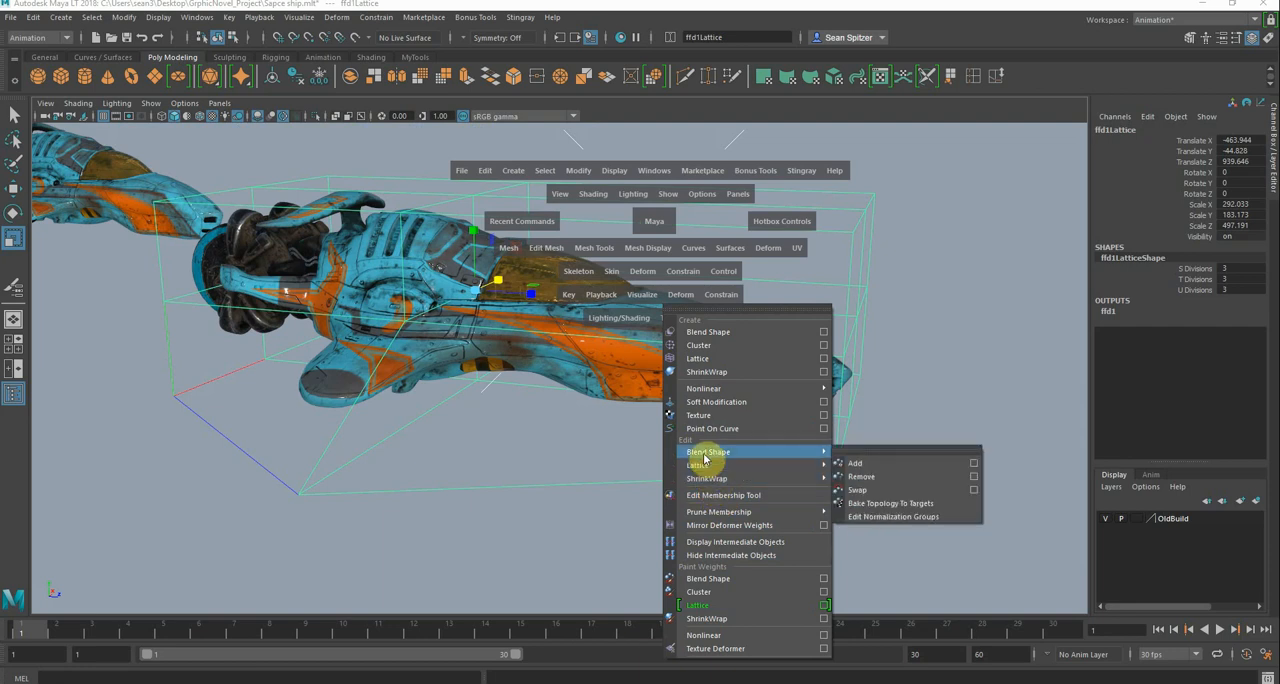
mouse_move(733, 470)
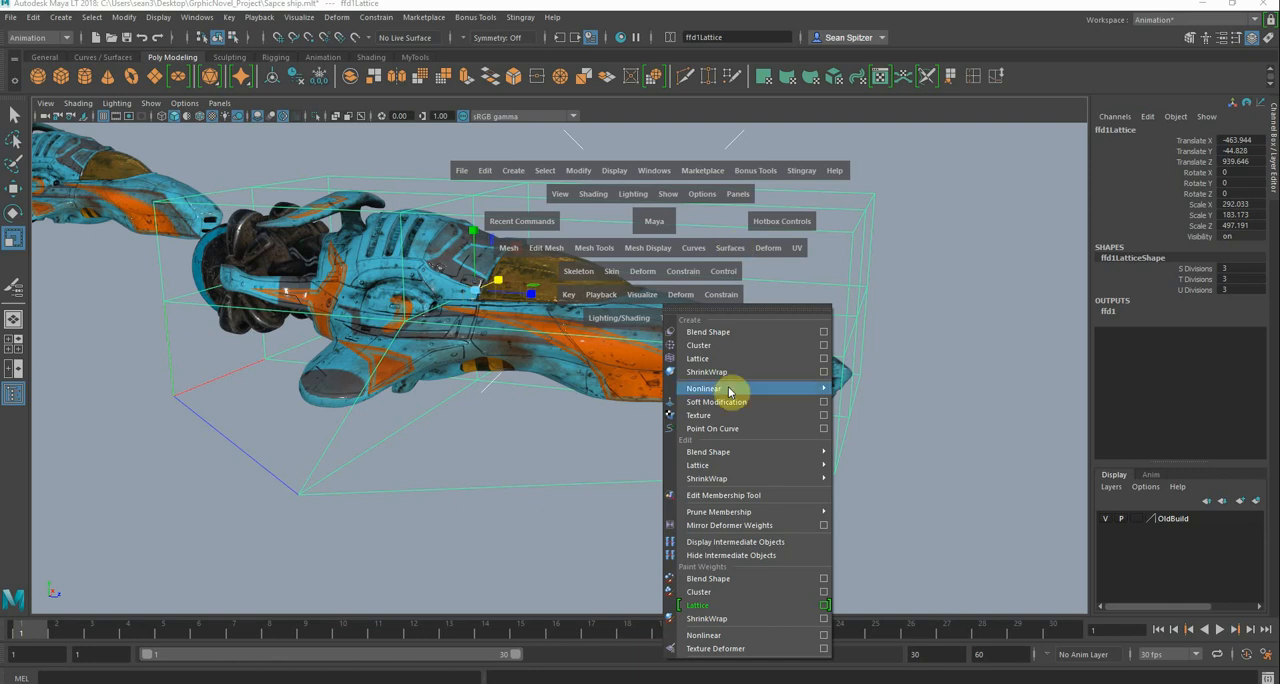
click(715, 605)
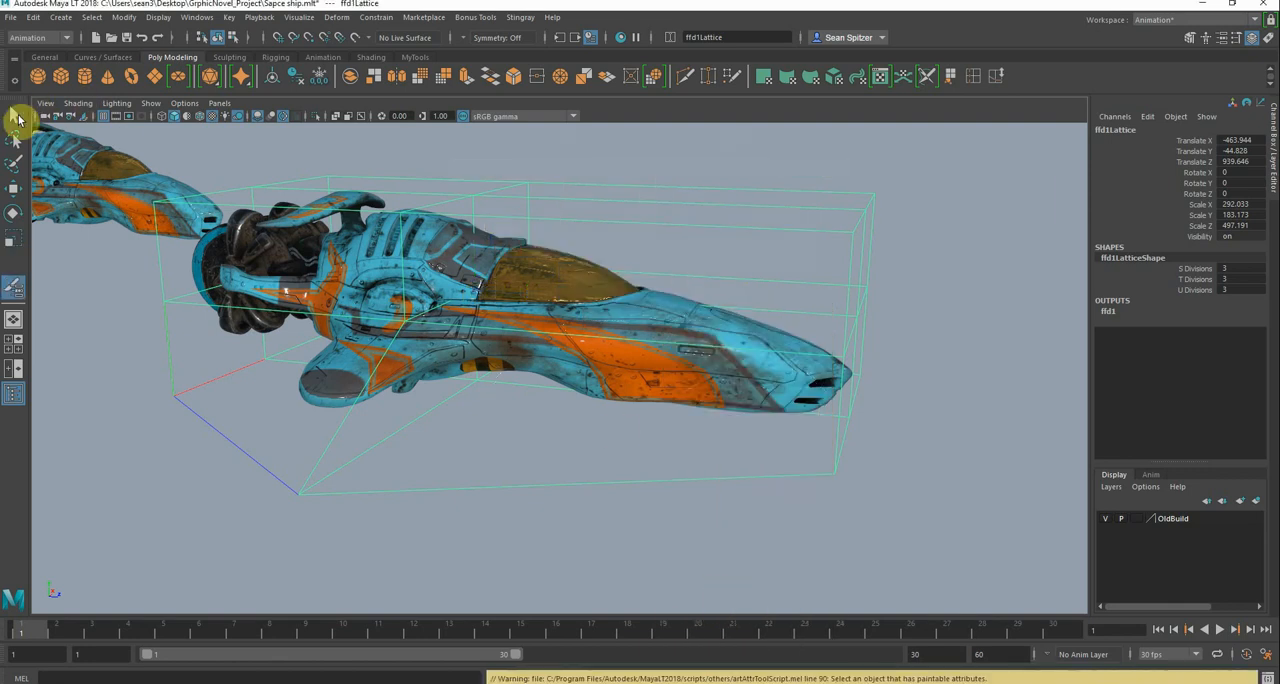
click(16, 117)
Select the ship's main hull and start the Paint Lattice Weights tool with its settings shown
click(451, 353)
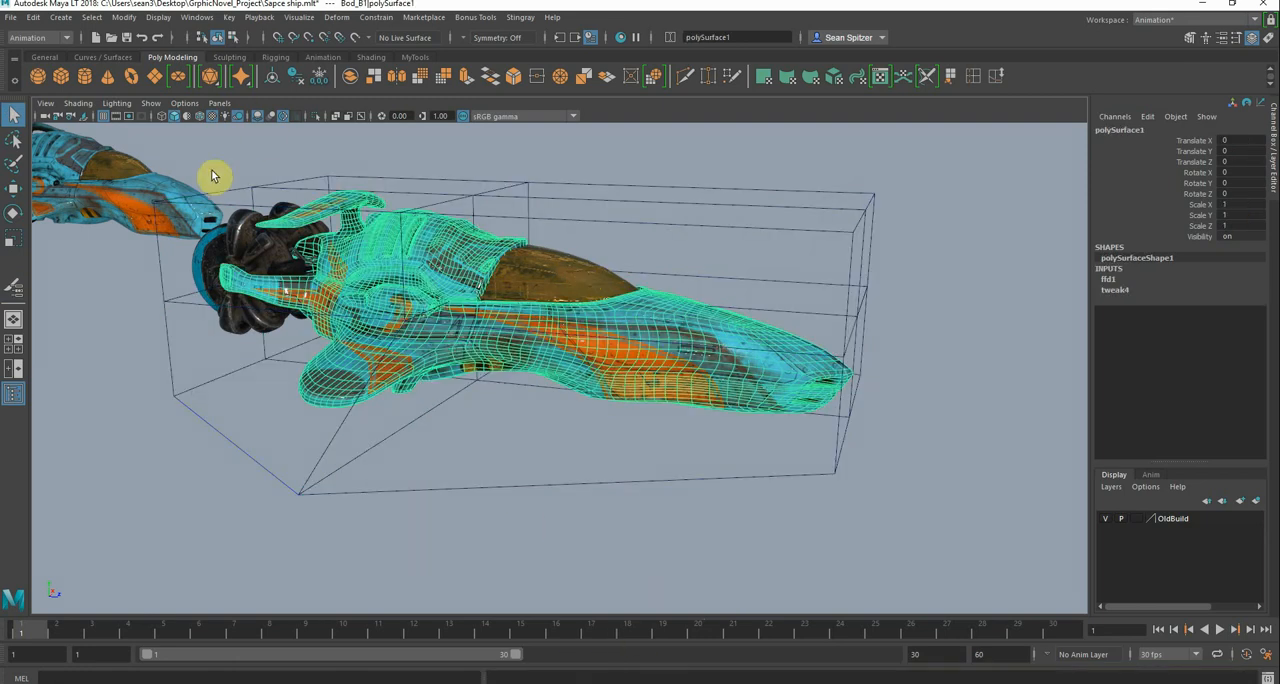
key(space)
click(574, 366)
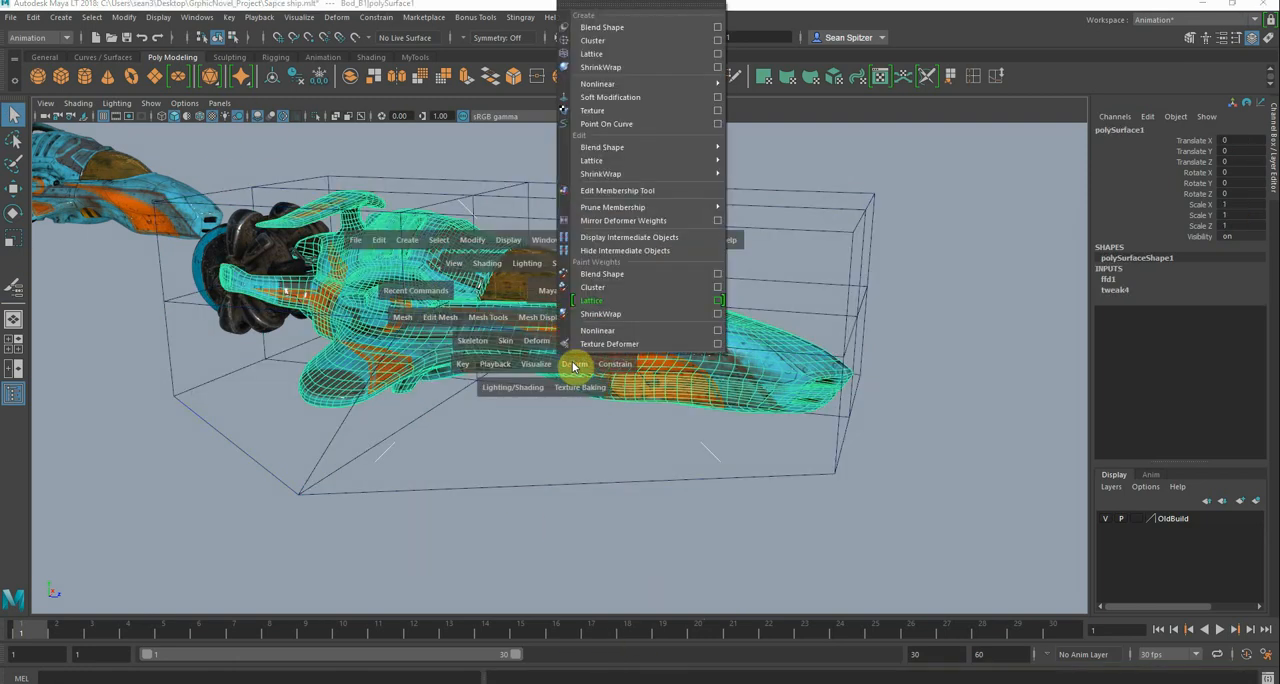
click(720, 300)
drag(630, 330, 904, 243)
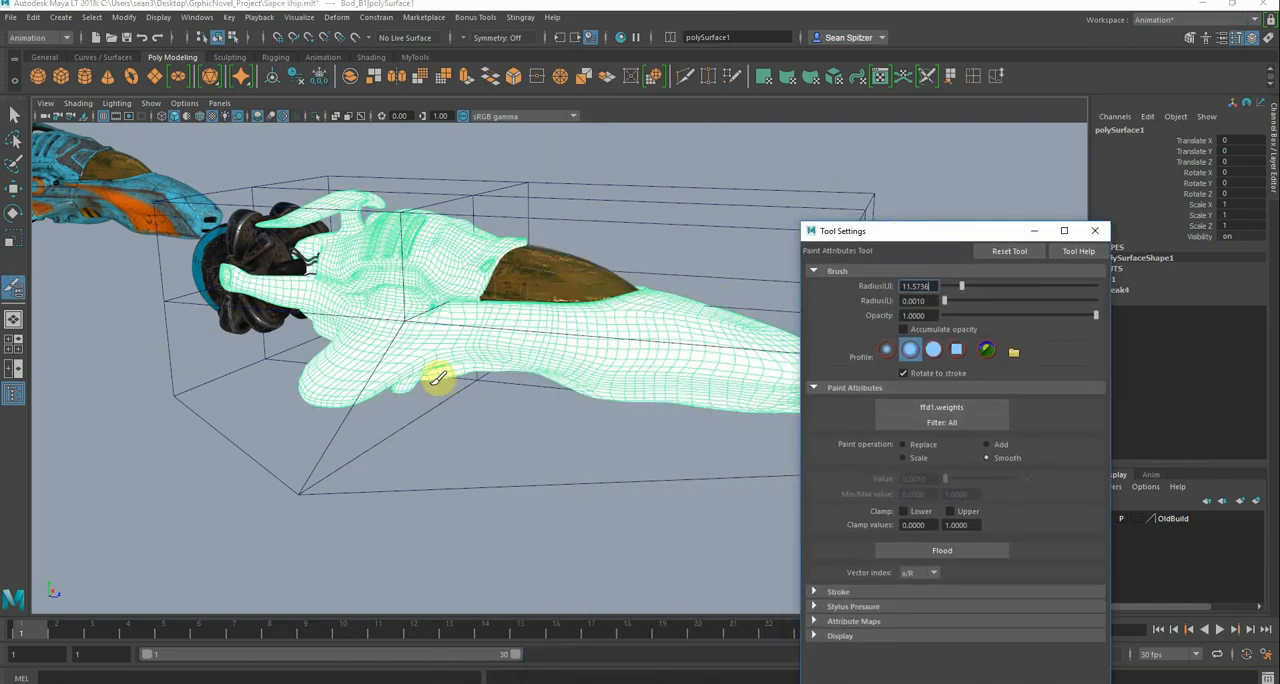
Paint lattice weights of 0.0010 onto the tip of the hull's lower side wing with the Replace operation
alt+drag(342, 364, 310, 352)
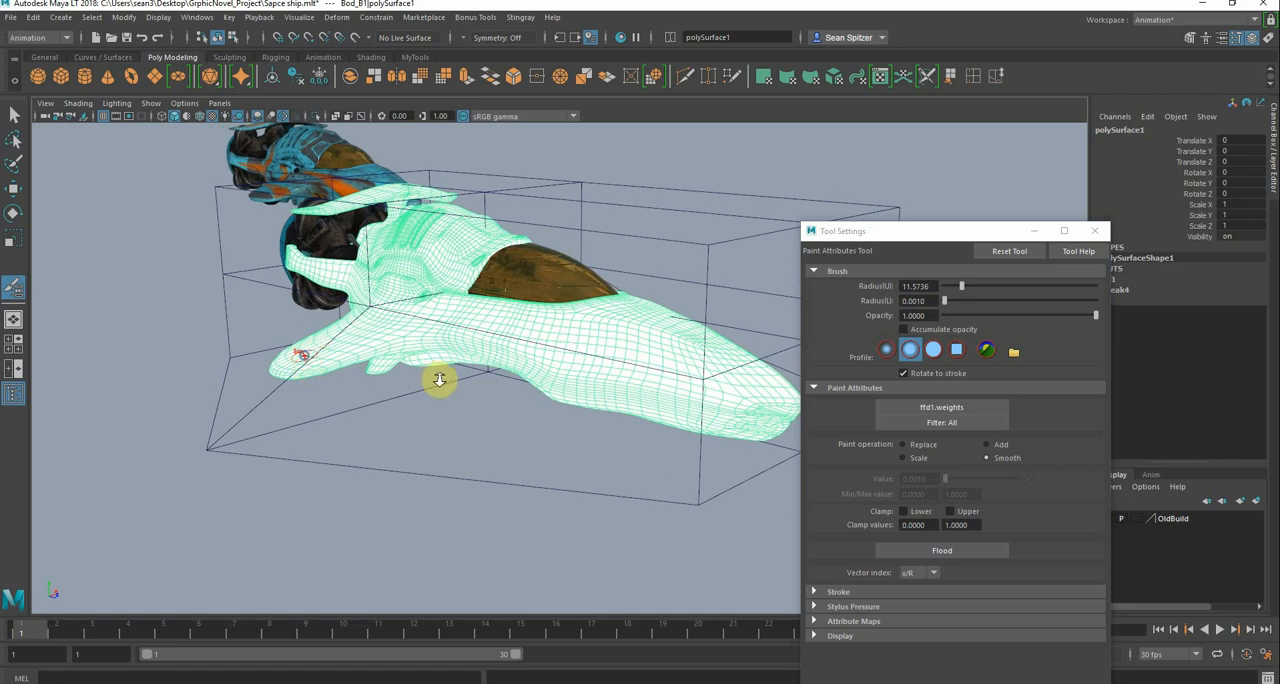
alt+drag(439, 380, 586, 434)
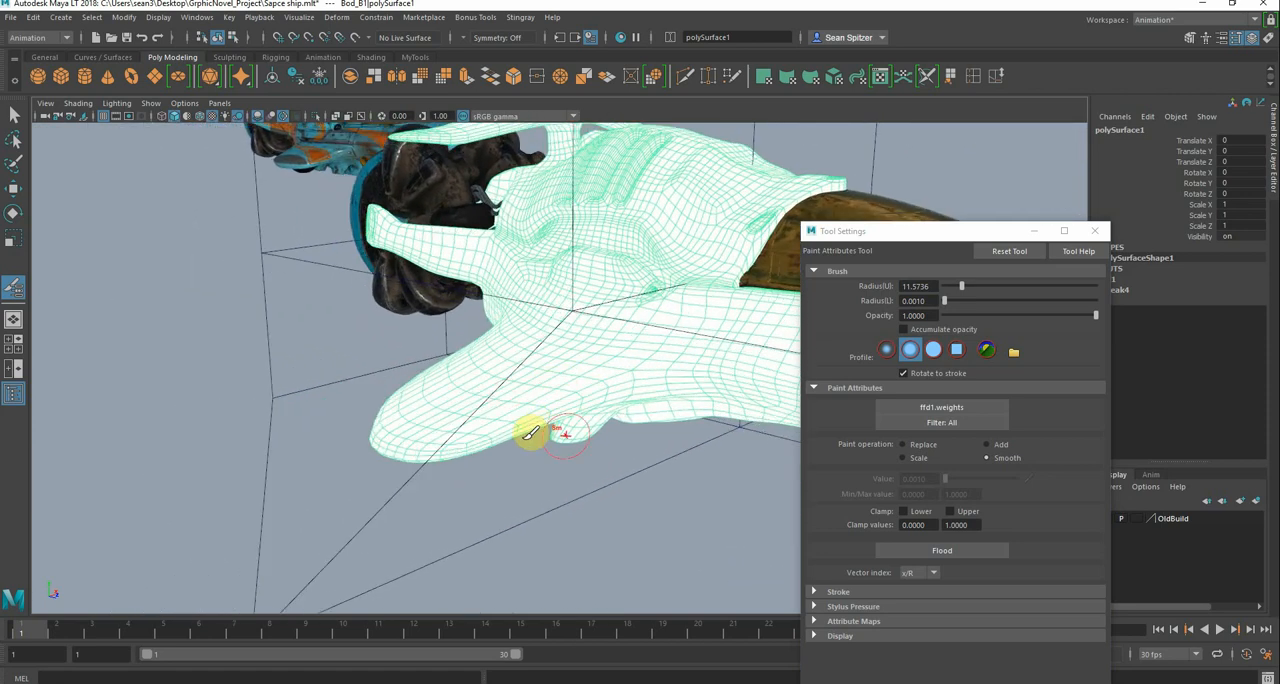
click(902, 444)
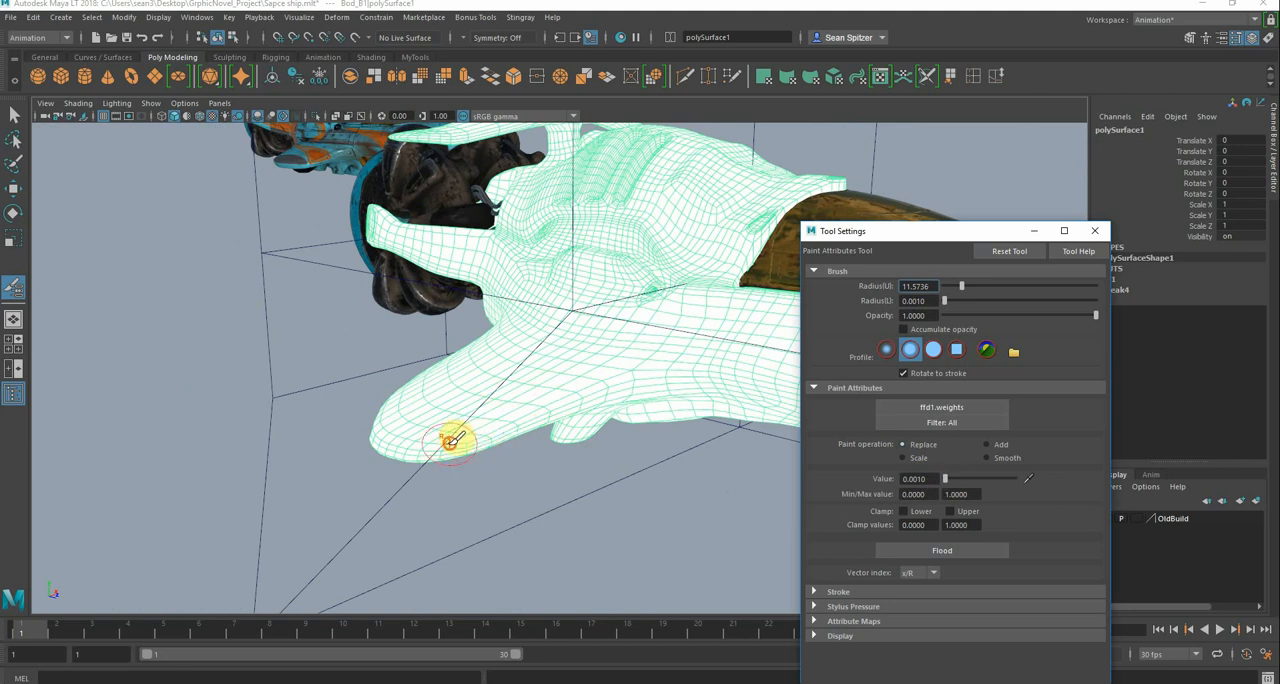
click(452, 440)
drag(416, 439, 405, 440)
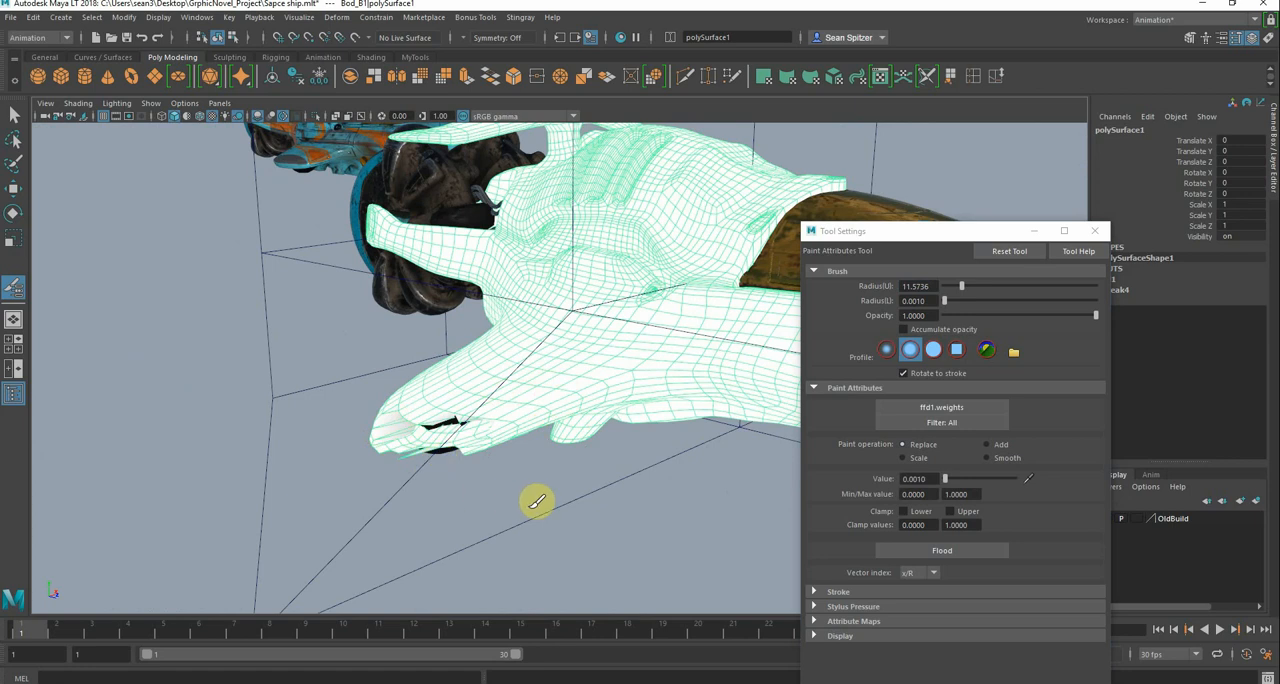
Flood the whole hull's lattice weights with the Smooth operation
click(953, 550)
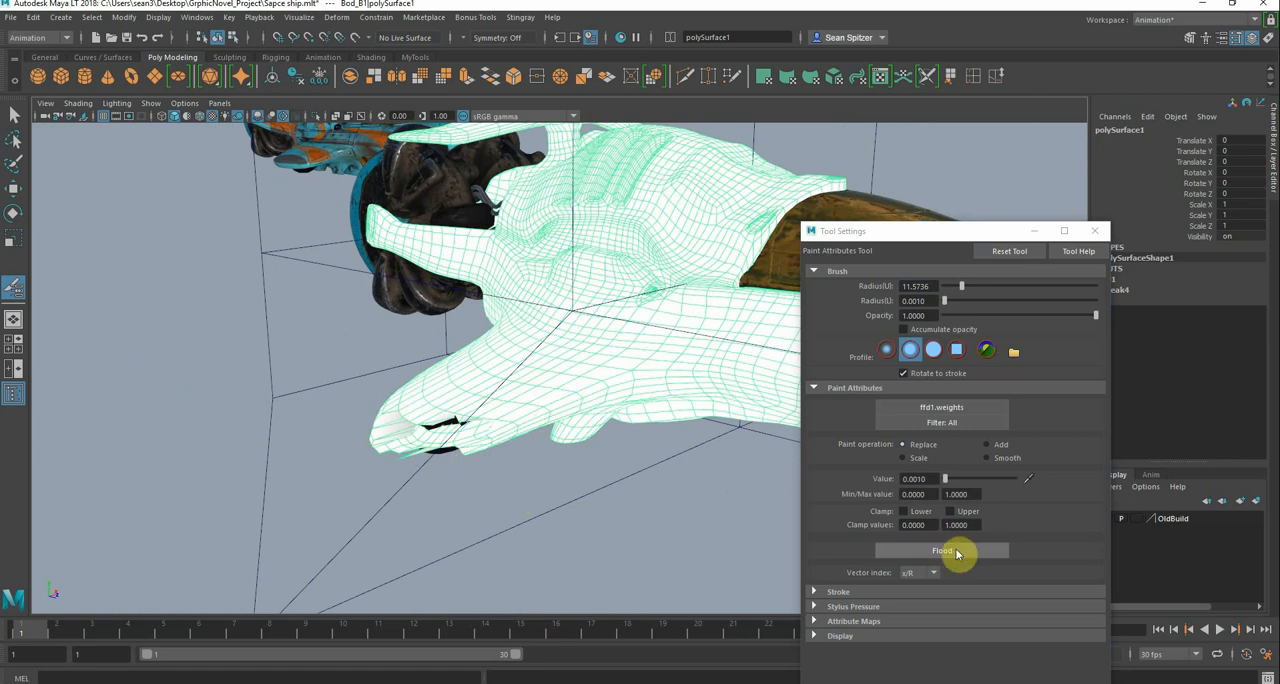
click(986, 457)
click(966, 553)
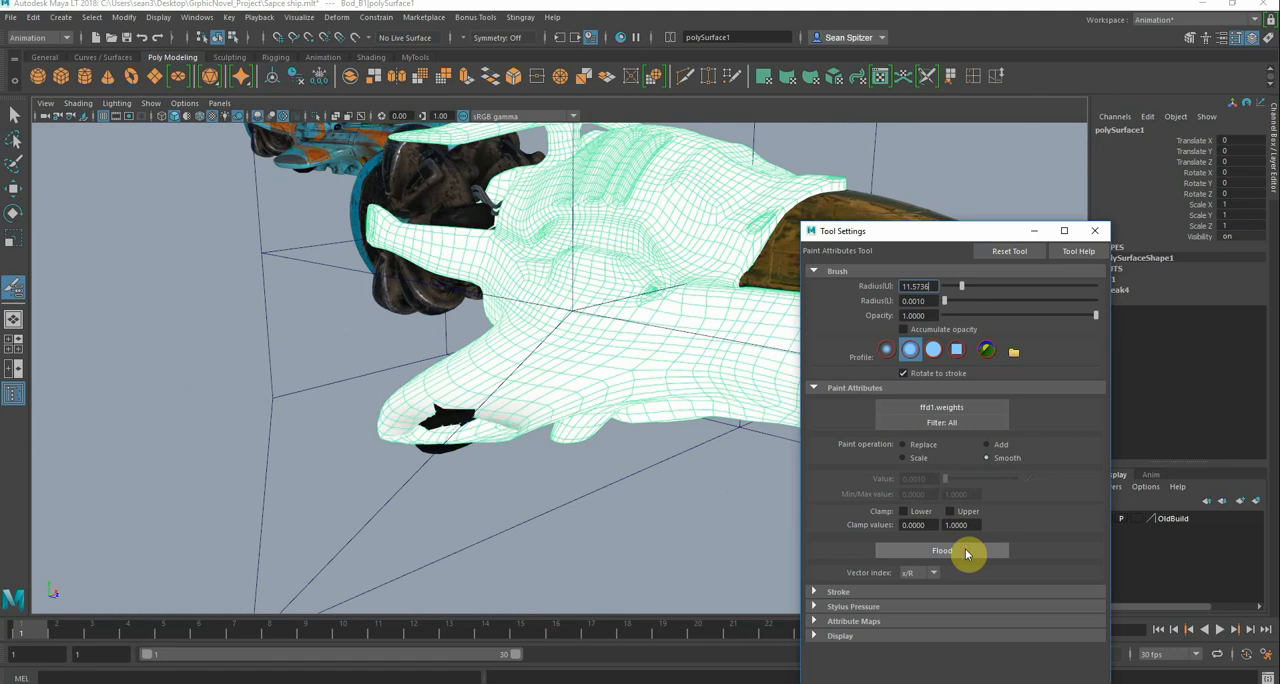
Isolate the hull and paint the lower wing's underside weights with the Replace operation at value 0.3301
alt+drag(443, 363, 435, 430)
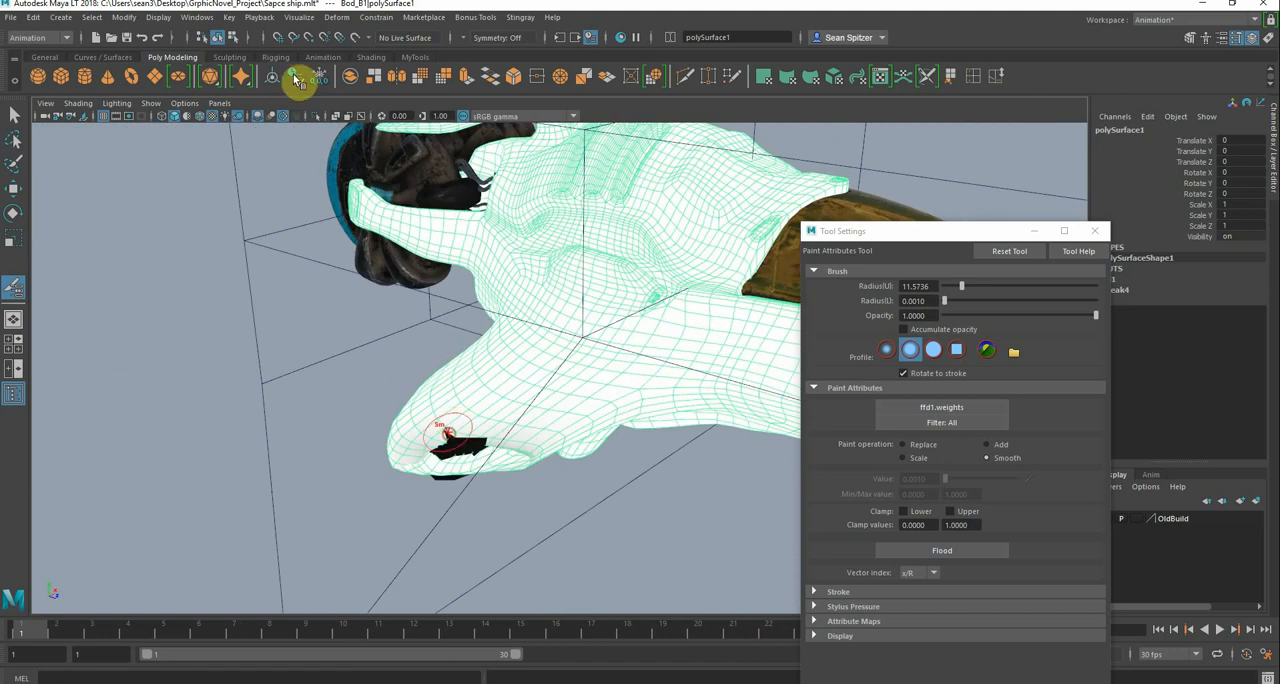
click(315, 118)
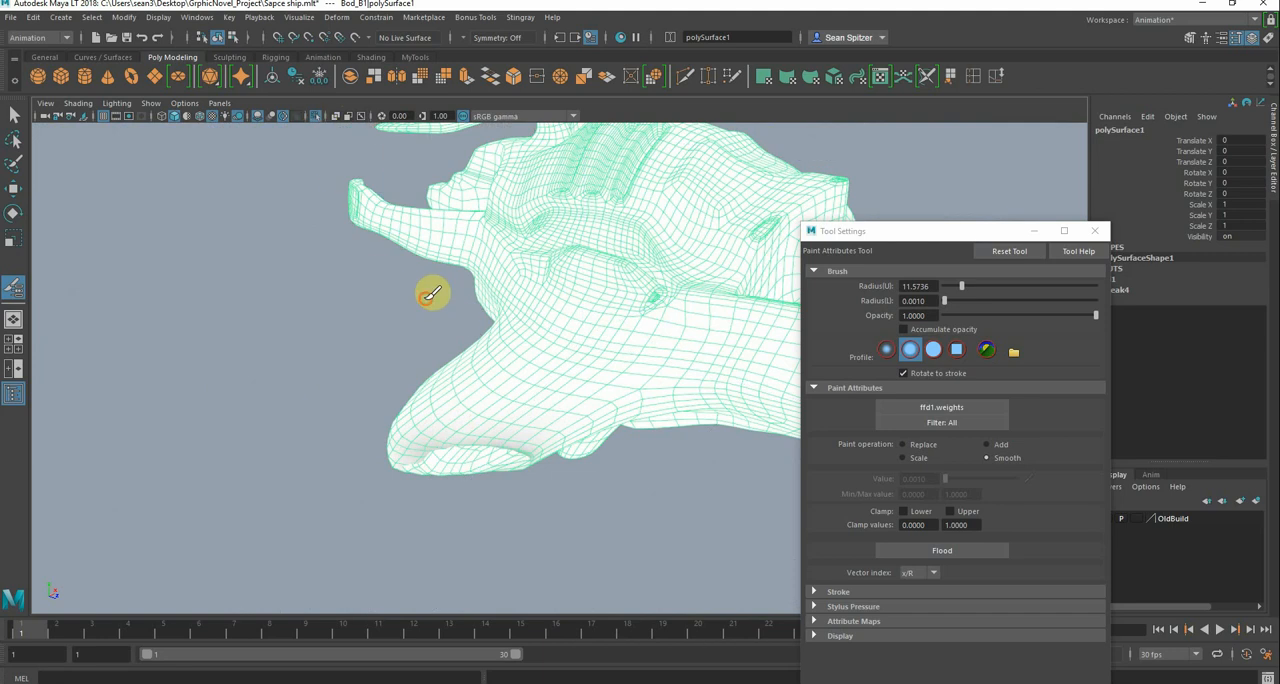
alt+drag(429, 294, 452, 280)
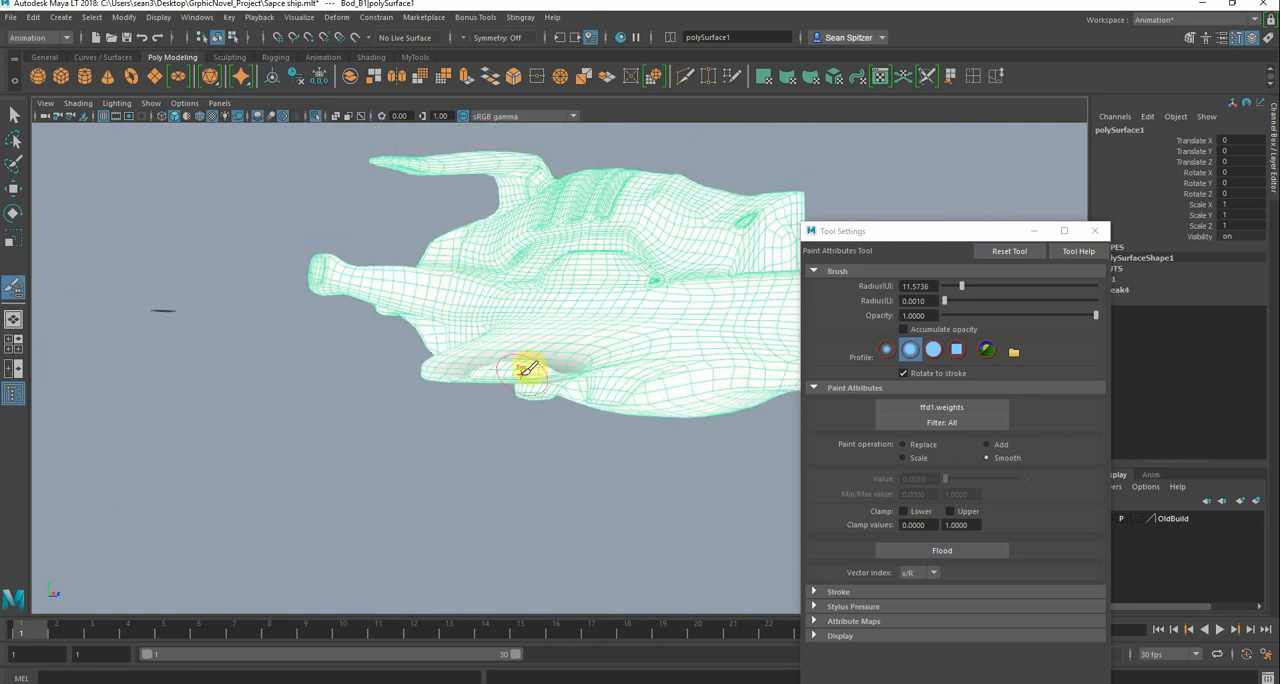
click(903, 444)
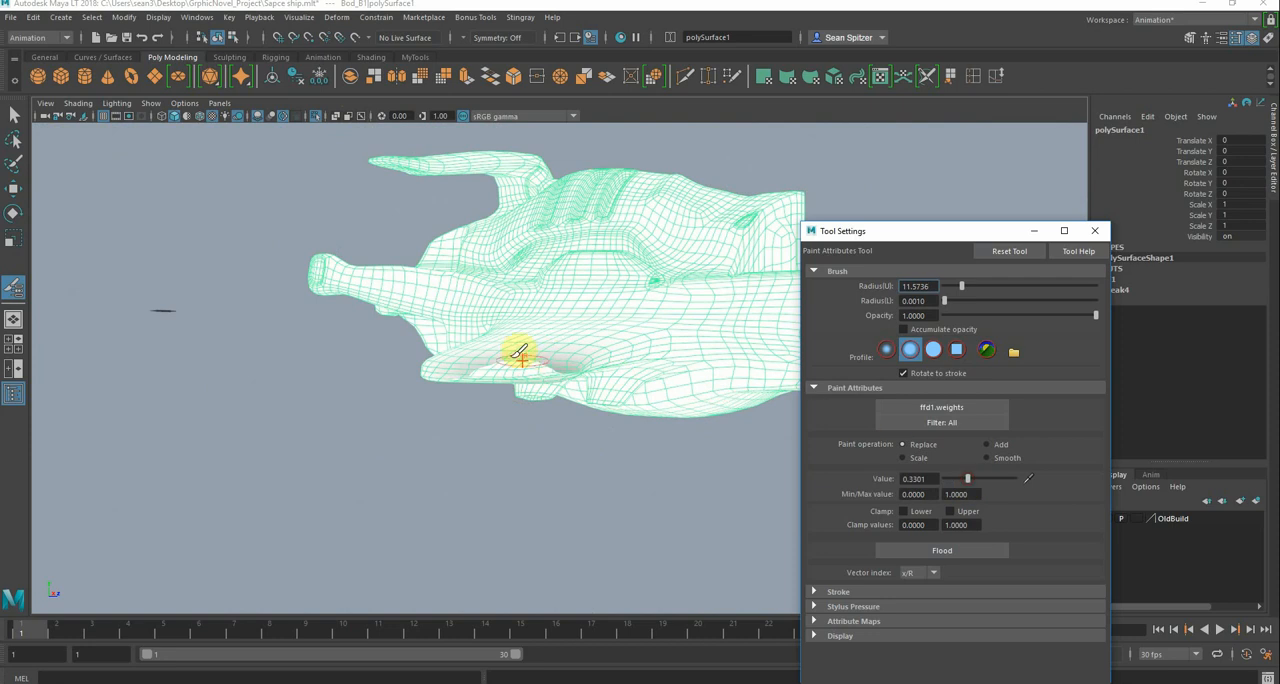
drag(520, 352, 518, 362)
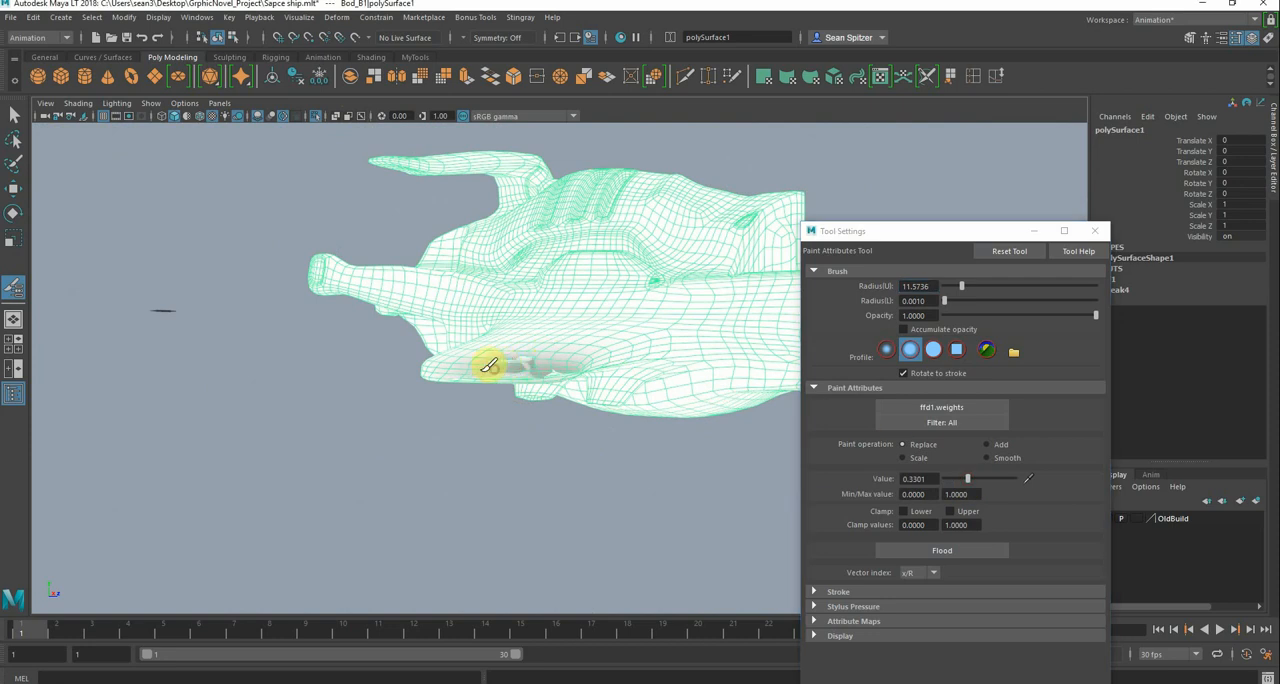
alt+drag(530, 352, 529, 403)
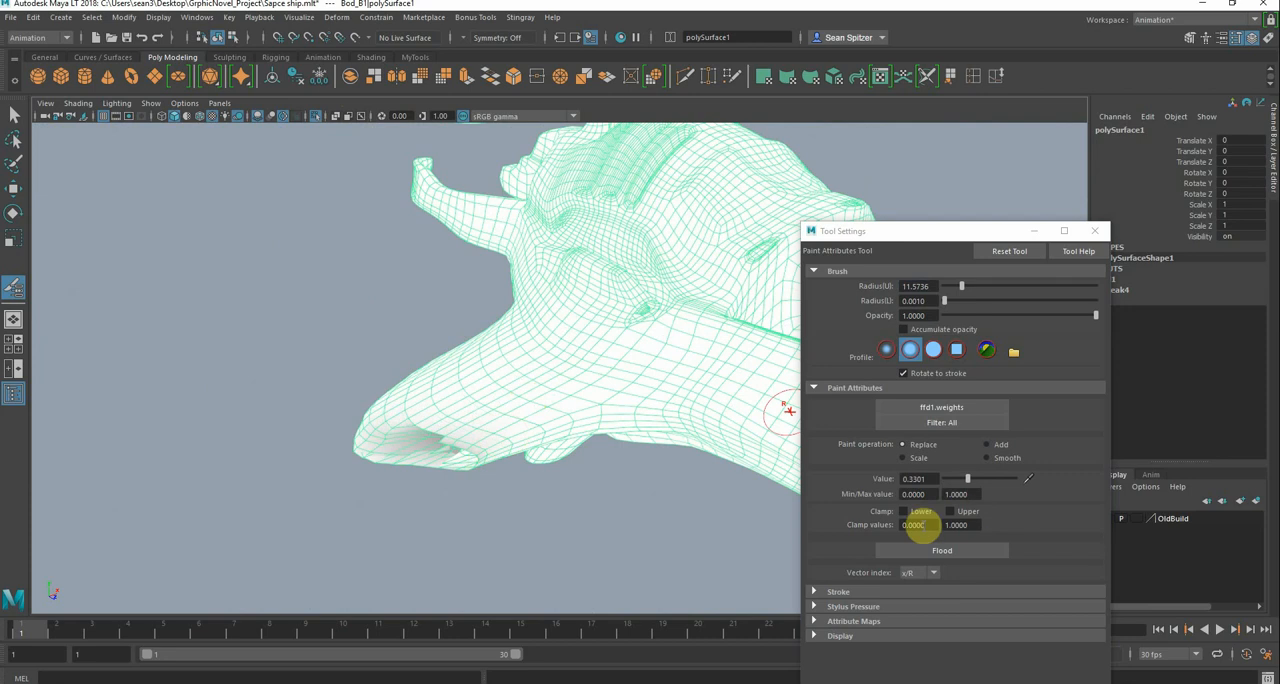
Build the lower wing tip's lattice weights back up from several sides with the Add operation at value 0.3301
click(990, 447)
mouse_move(437, 427)
mouse_down()
mouse_move(429, 440)
mouse_move(509, 386)
mouse_move(475, 286)
mouse_up()
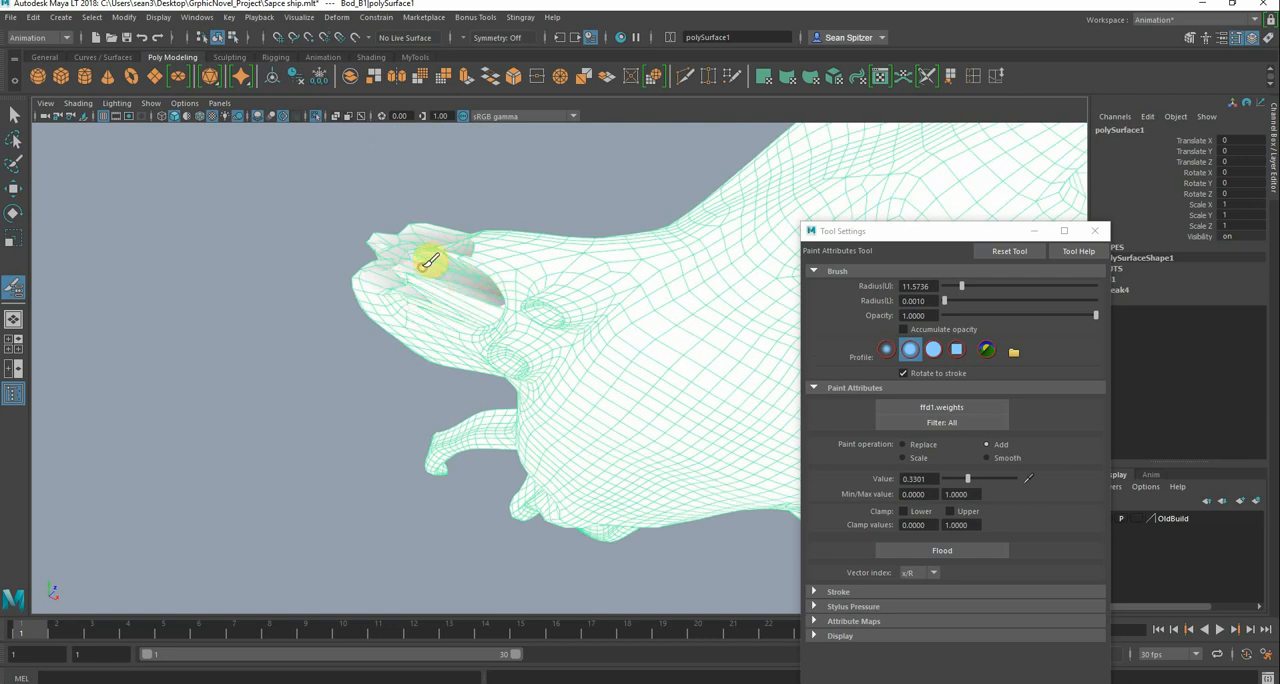
alt+drag(494, 369, 500, 450)
alt+right_drag(500, 450, 511, 450)
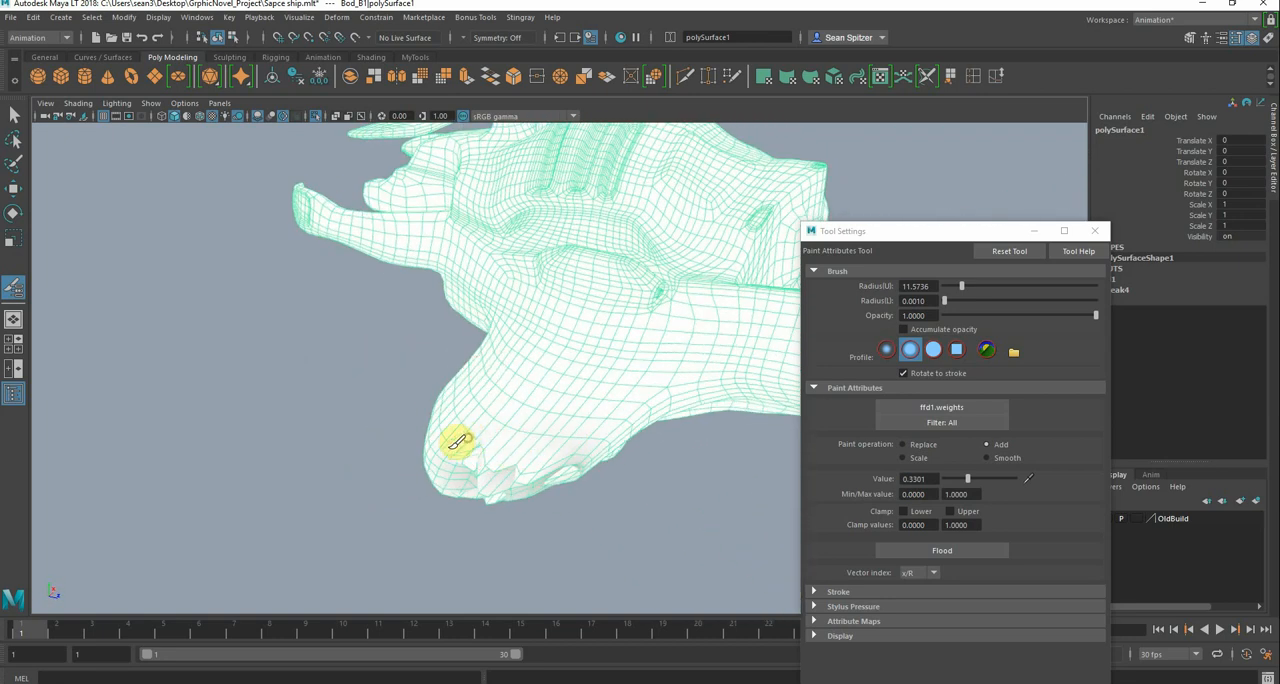
alt+drag(540, 377, 577, 281)
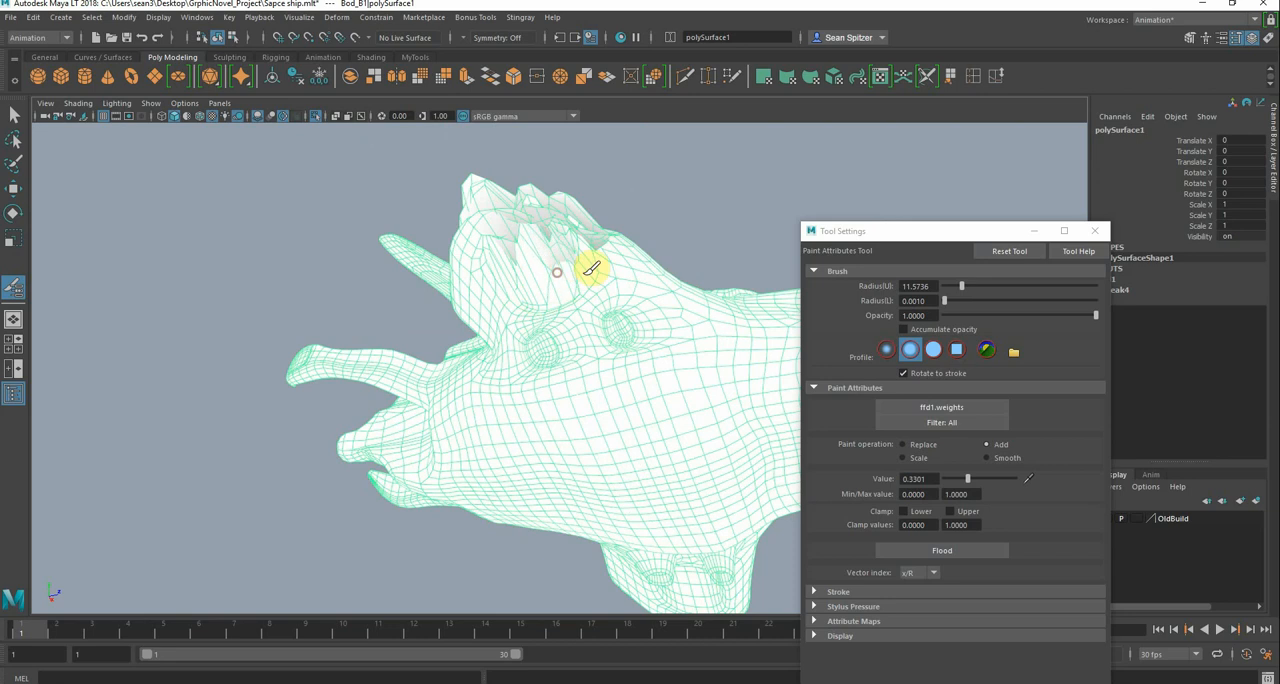
alt+drag(563, 277, 391, 471)
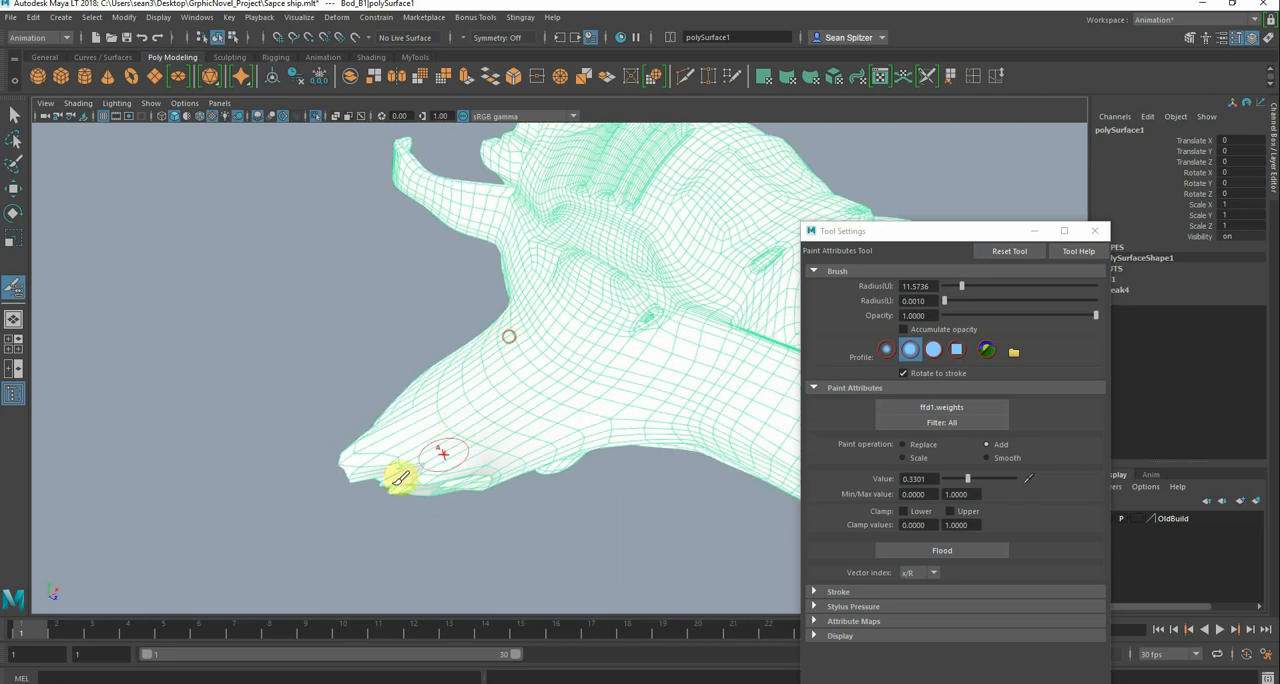
alt+drag(427, 424, 457, 429)
mouse_move(385, 487)
mouse_down()
mouse_move(443, 488)
mouse_move(397, 491)
mouse_move(348, 459)
mouse_up()
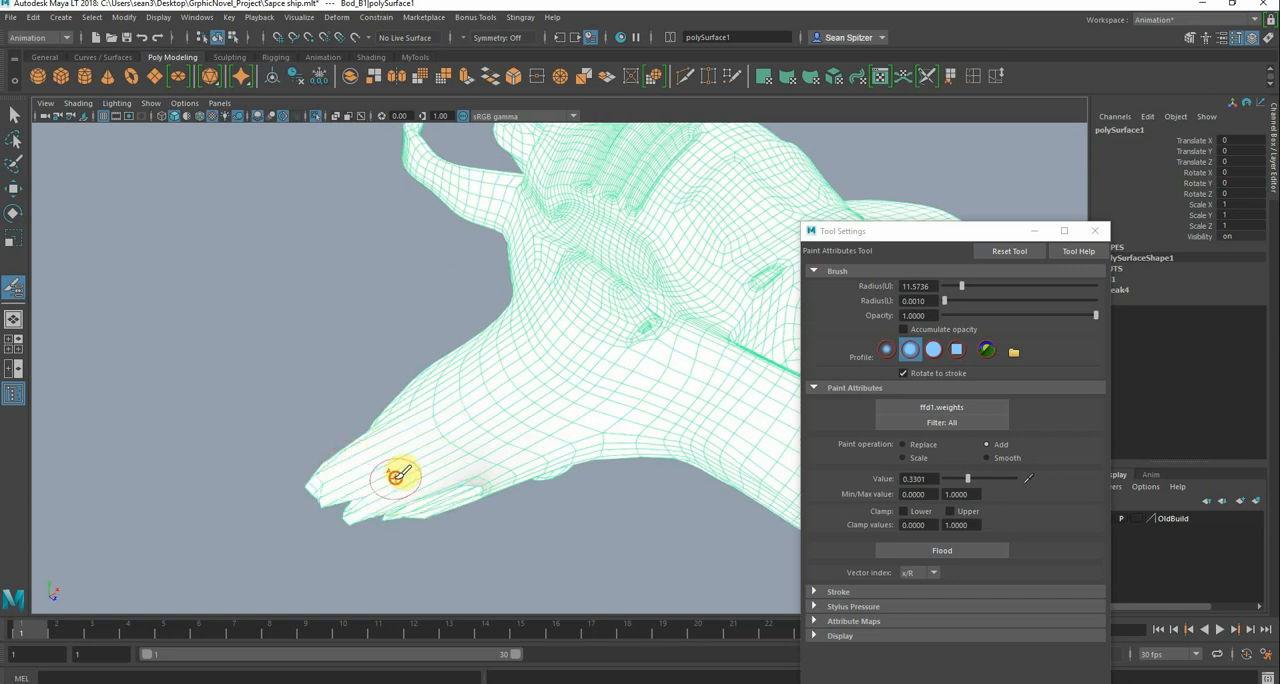
Flood the hull's lattice weights with the Smooth operation and end the isolation to show all ships
click(987, 458)
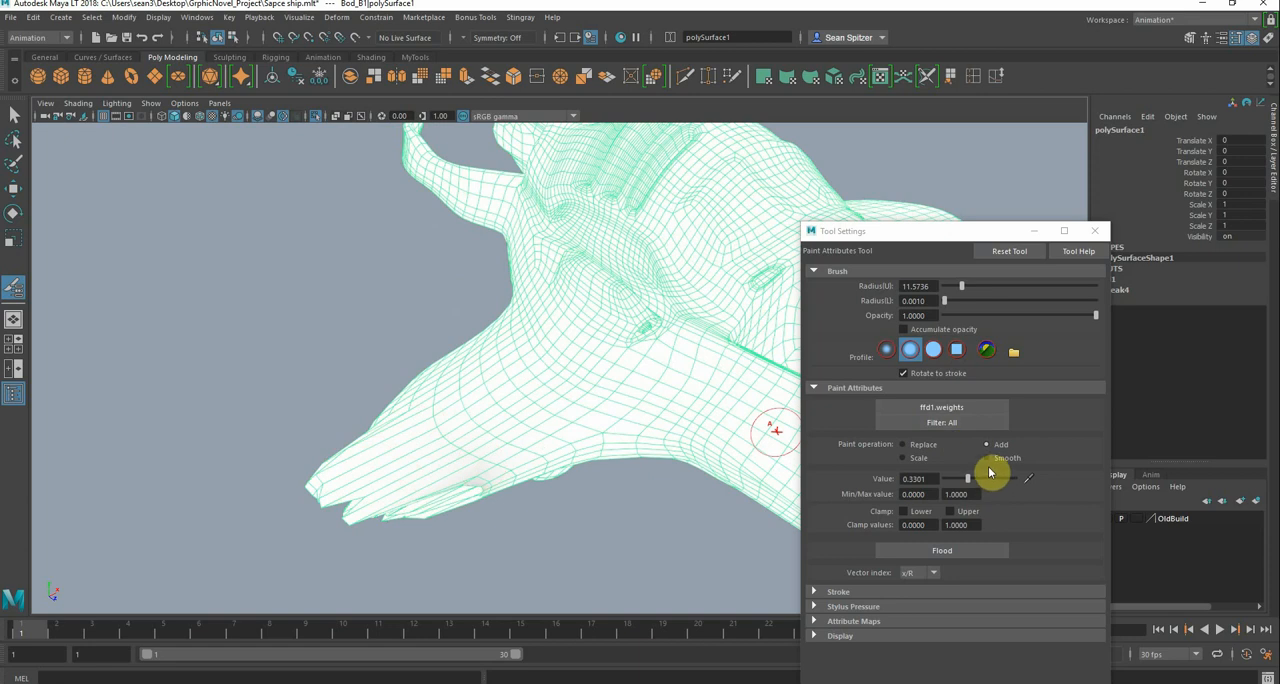
click(943, 551)
mouse_move(449, 337)
alt+mouse_down()
mouse_move(471, 323)
mouse_move(415, 342)
mouse_move(454, 343)
alt+mouse_up()
alt+right_drag(454, 343, 232, 322)
alt+drag(426, 331, 470, 349)
alt+middle_drag(472, 349, 317, 317)
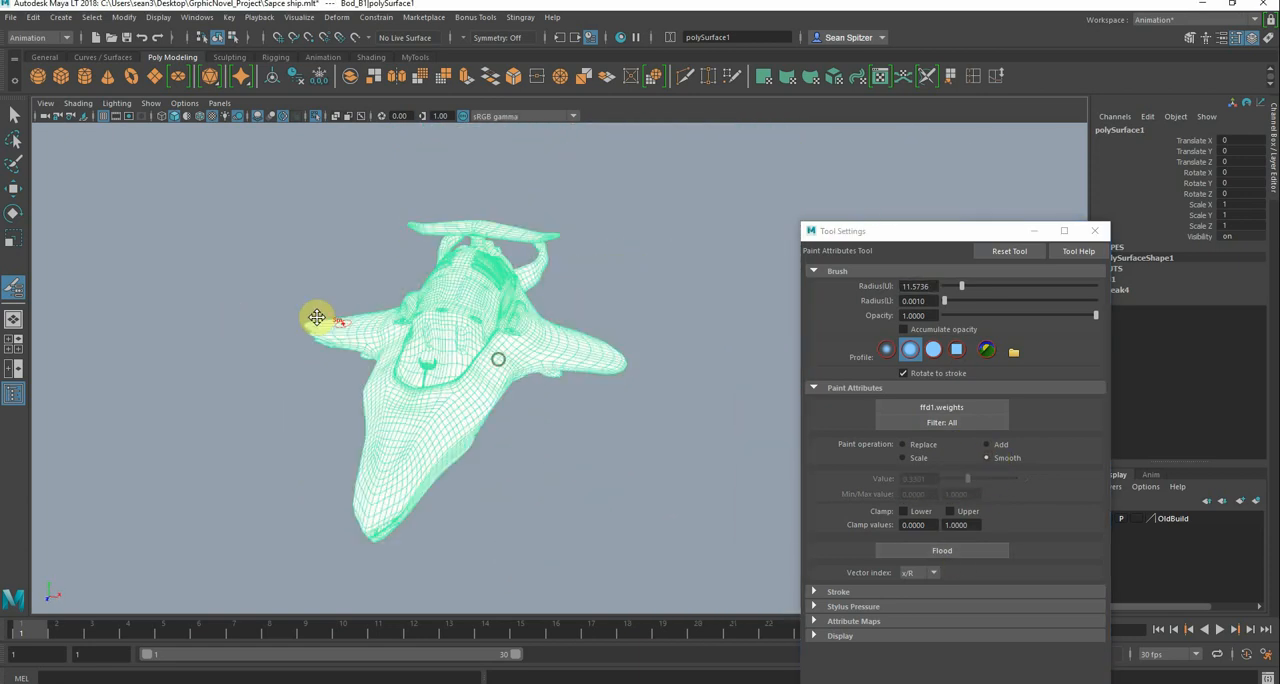
alt+drag(317, 317, 550, 330)
click(315, 118)
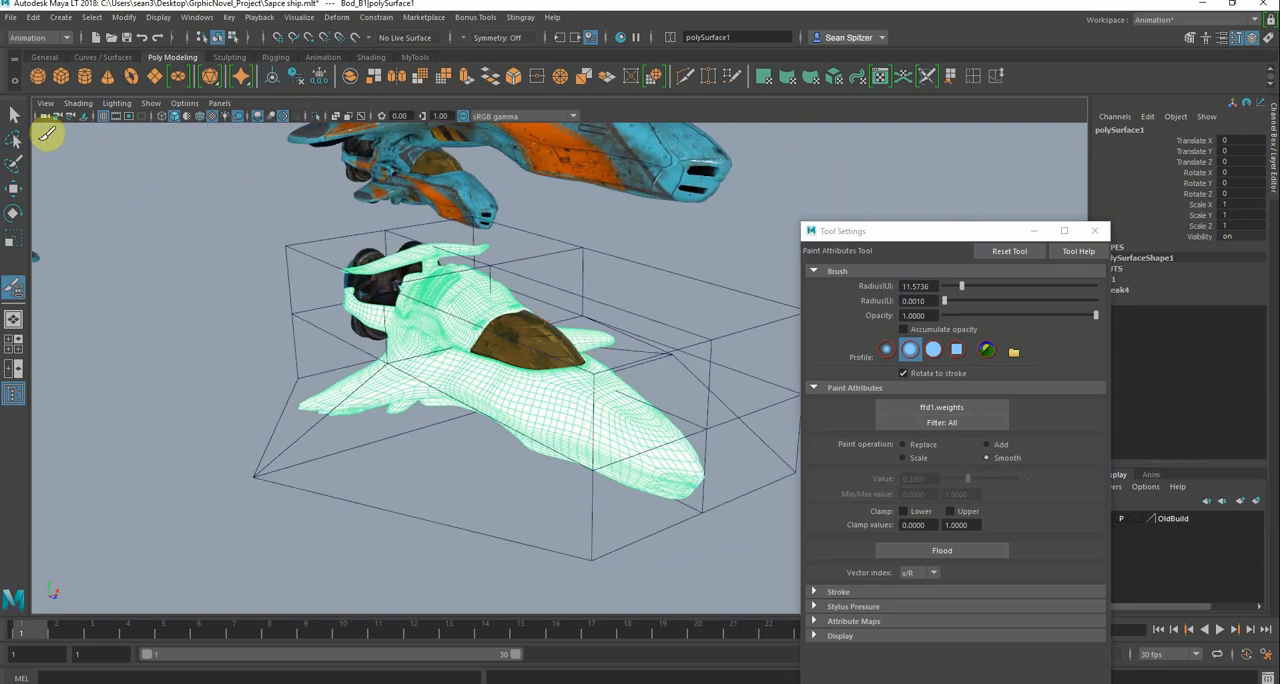
Duplicate the whole deformed ship group and move the copy straight down to Translate Y -353.11, below the original
click(15, 190)
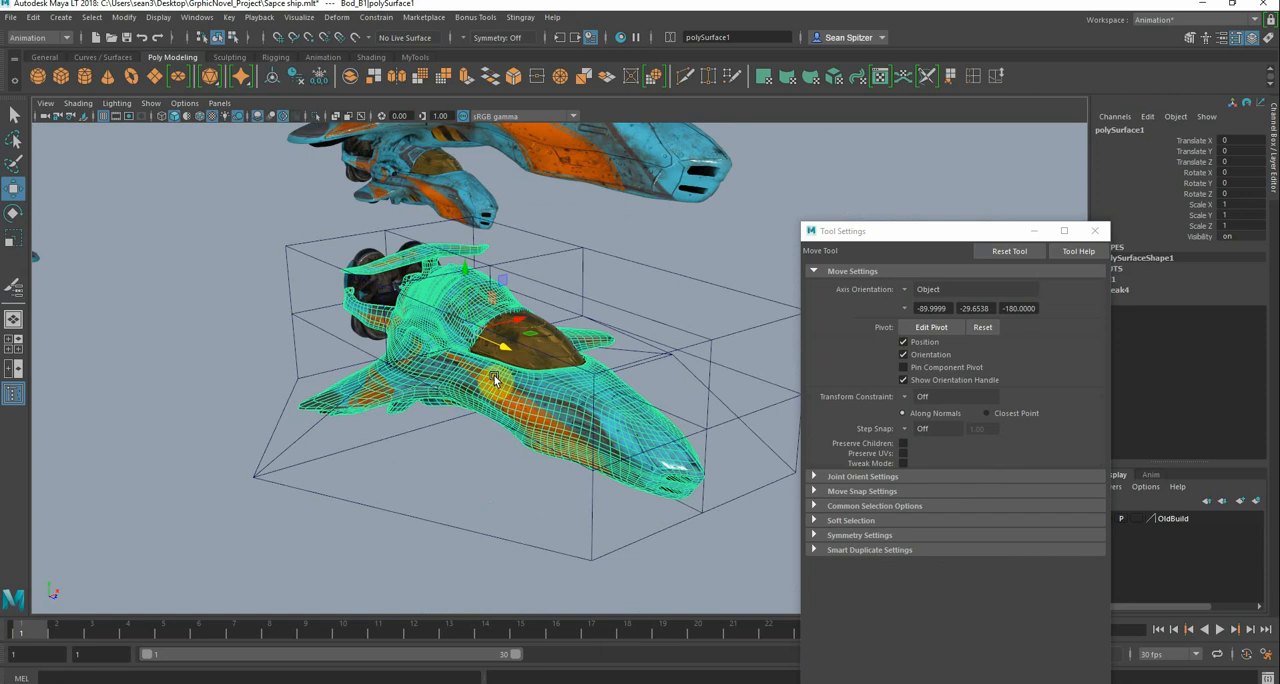
key(Up)
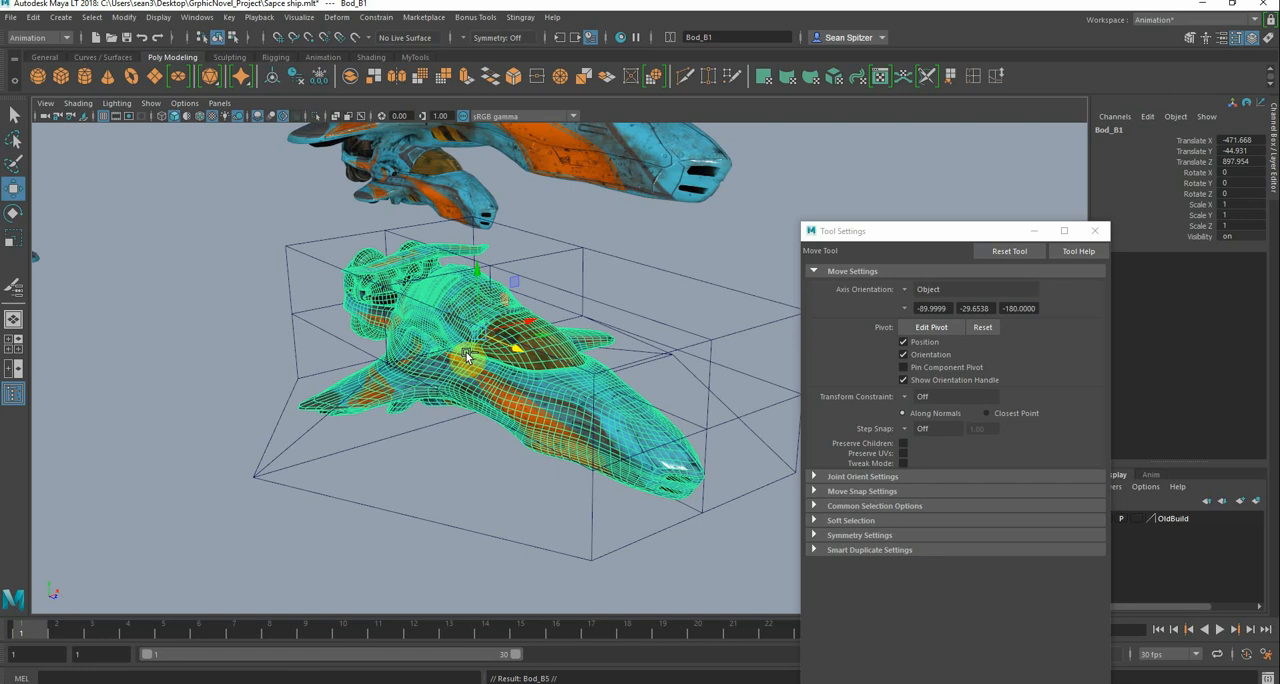
drag(479, 275, 490, 508)
alt+middle_drag(469, 424, 471, 315)
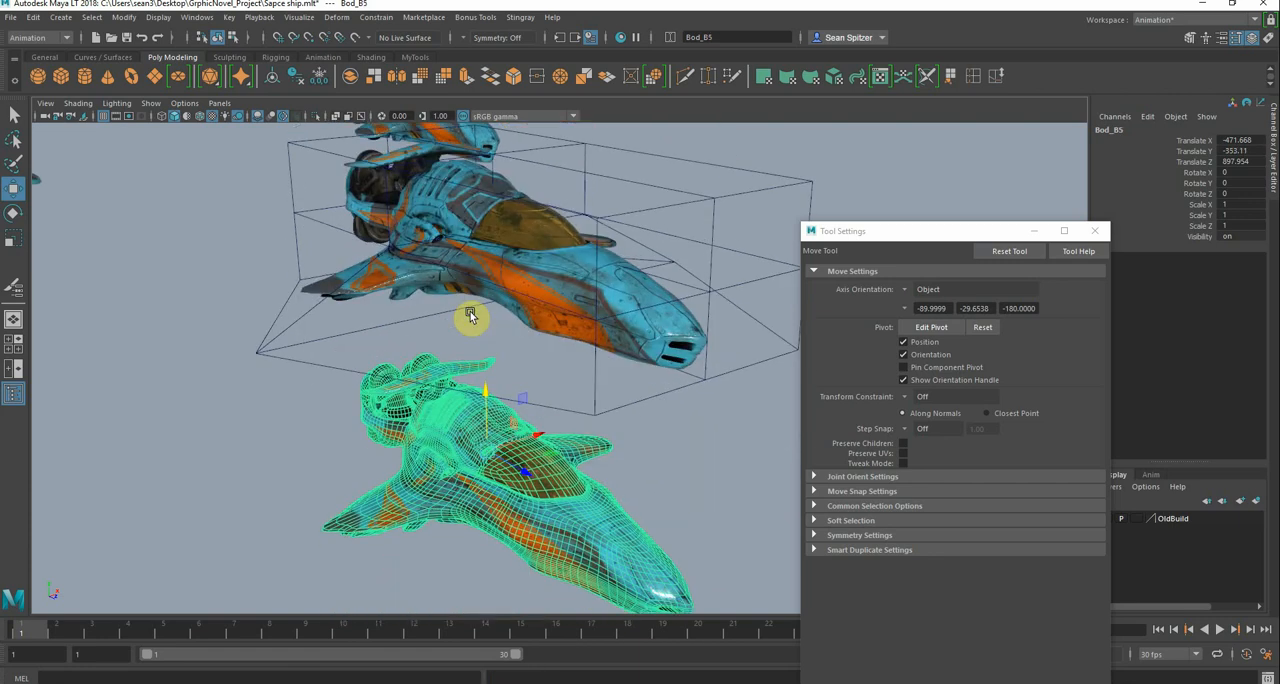
mouse_move(470, 316)
alt+mouse_down()
mouse_move(491, 334)
mouse_move(540, 337)
mouse_move(351, 331)
mouse_move(474, 330)
alt+mouse_up()
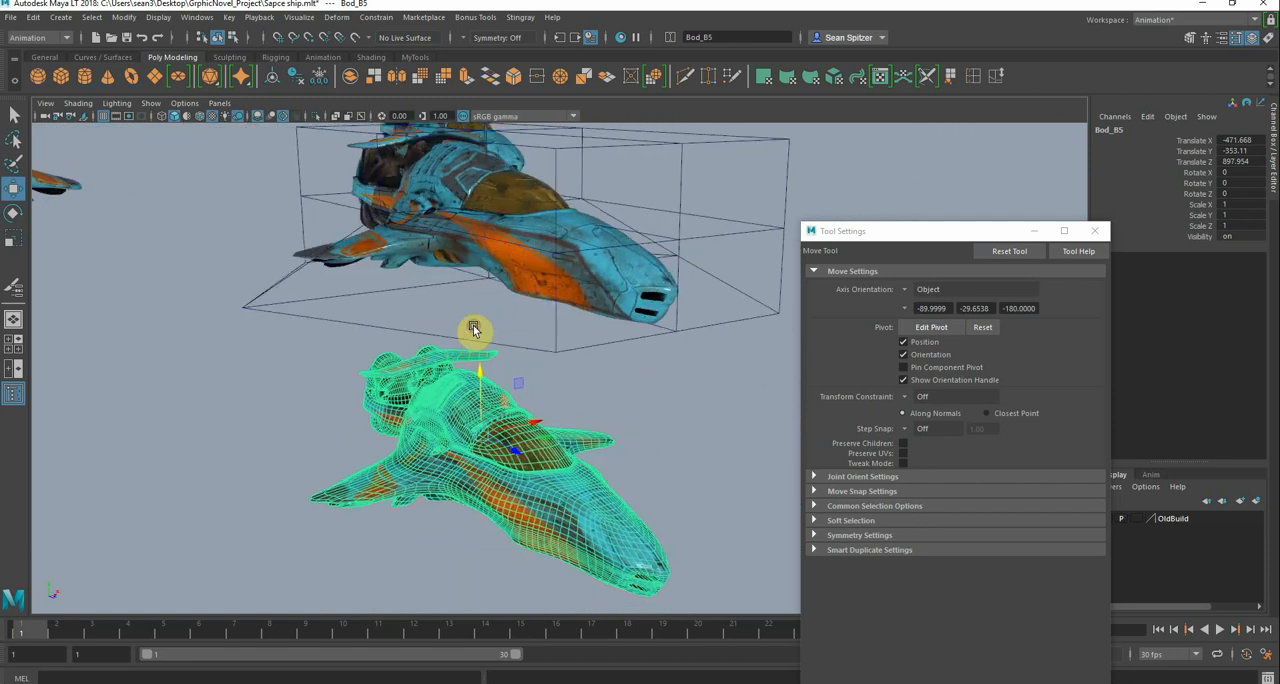